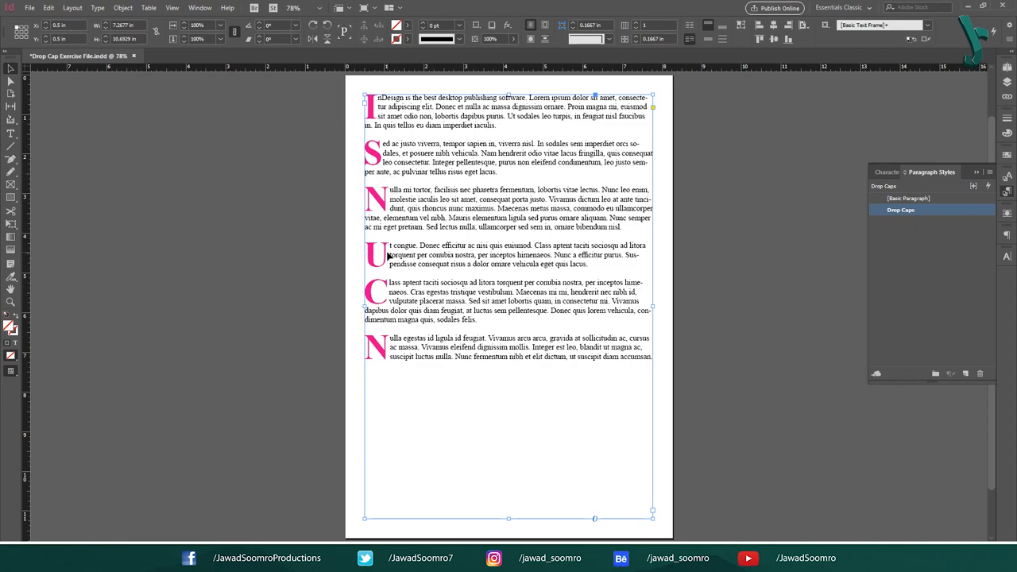
scroll(394, 191, up, 3)
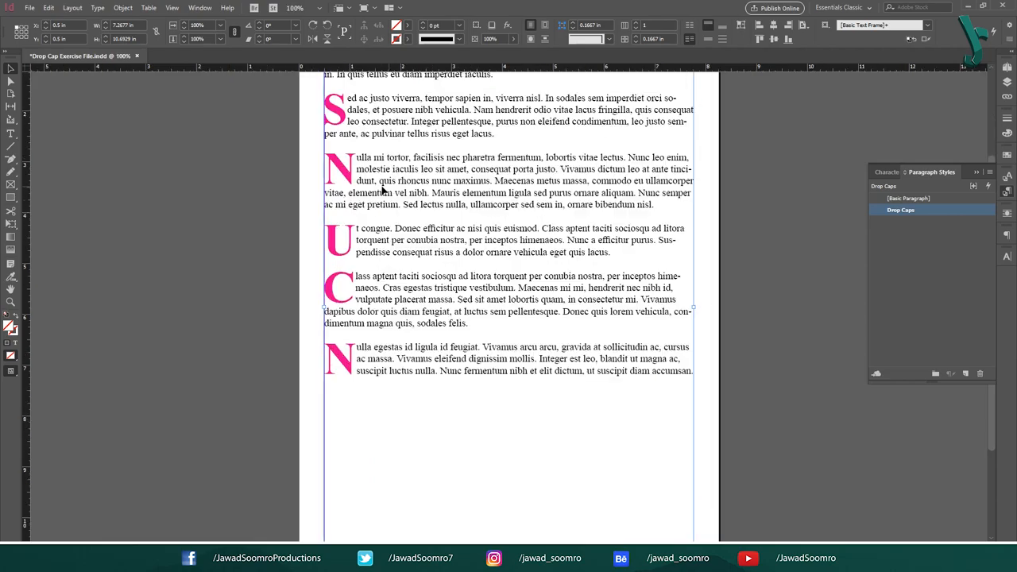
scroll(393, 190, up, 2)
scroll(394, 190, up, 2)
scroll(502, 444, up, 3)
scroll(477, 238, up, 3)
- Wrap the paragraphs around the blue Z image's bounding box with a small offset gap
drag(494, 357, 501, 429)
scroll(500, 429, down, 3)
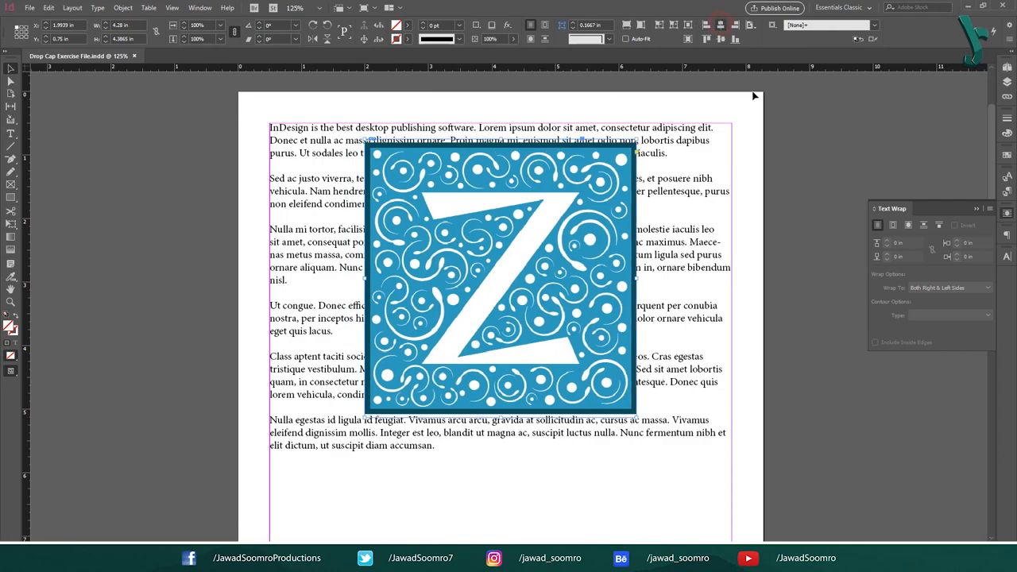
click(893, 227)
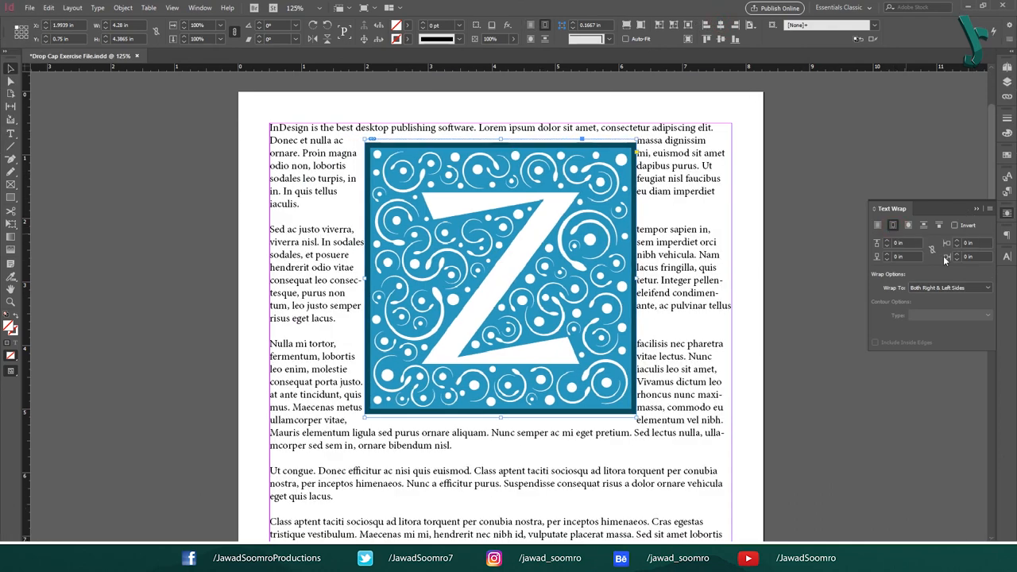
click(932, 250)
click(956, 242)
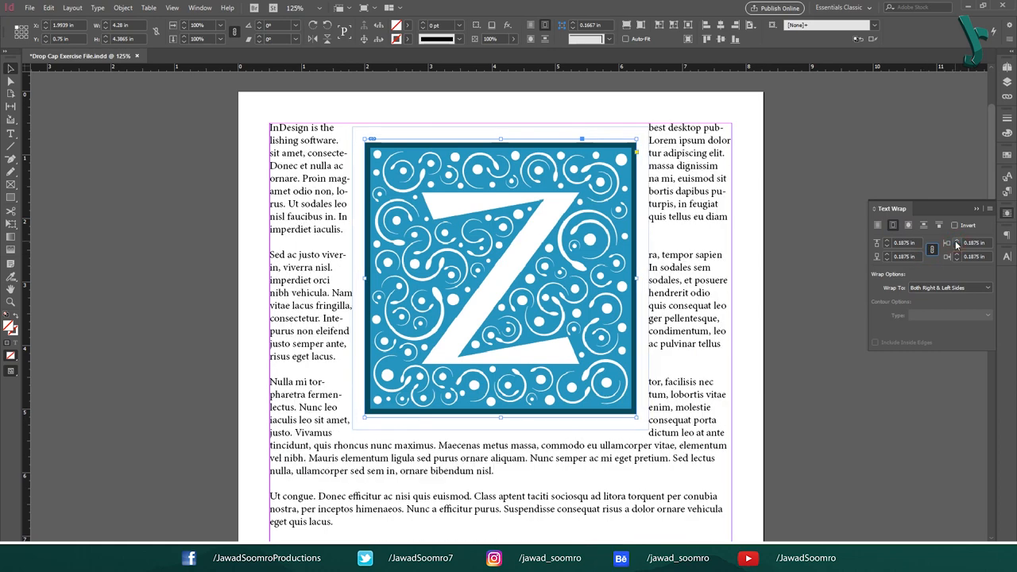
- Move the Z image down below the first paragraph and reselect it
drag(601, 181, 602, 219)
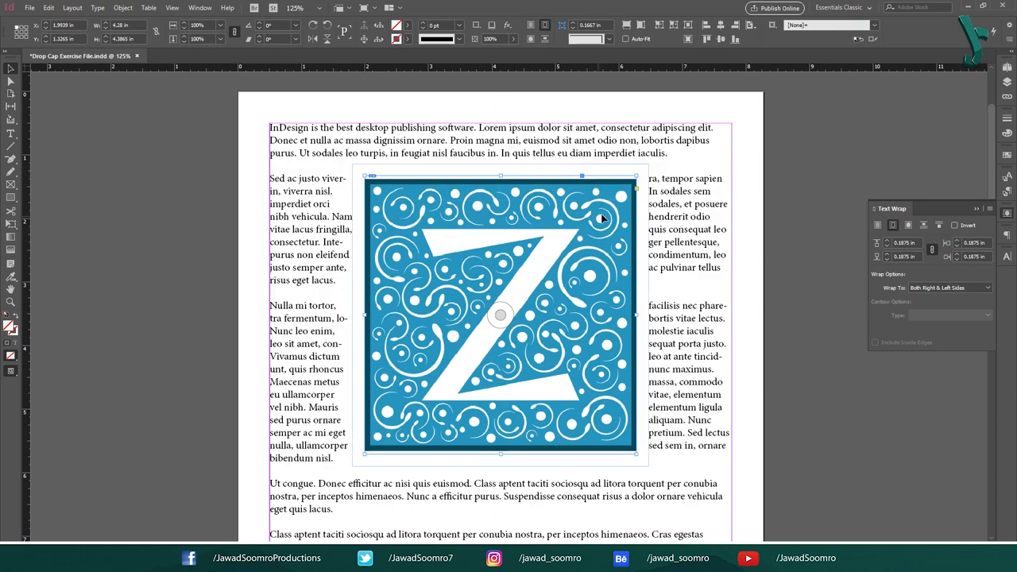
click(879, 142)
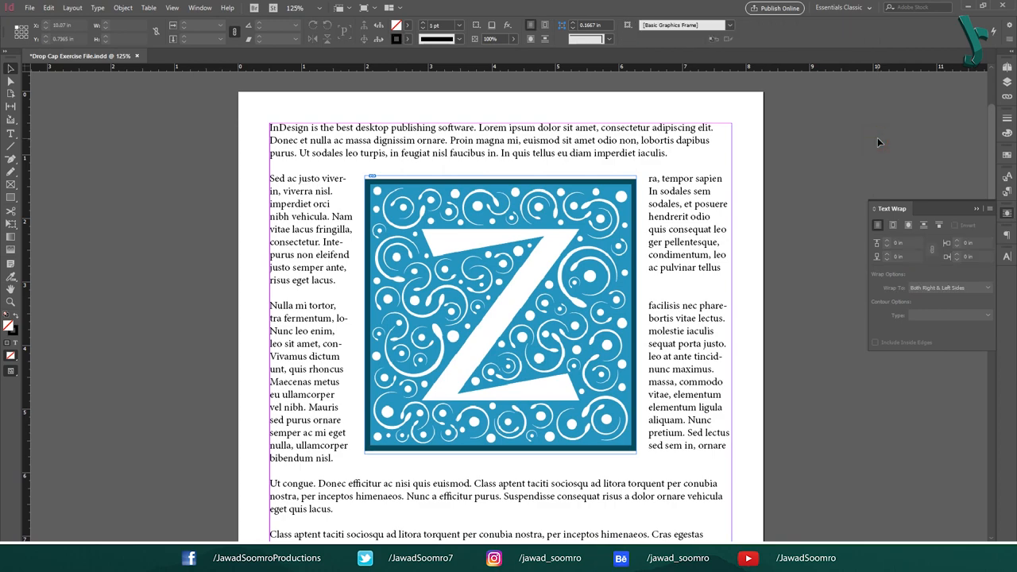
click(580, 258)
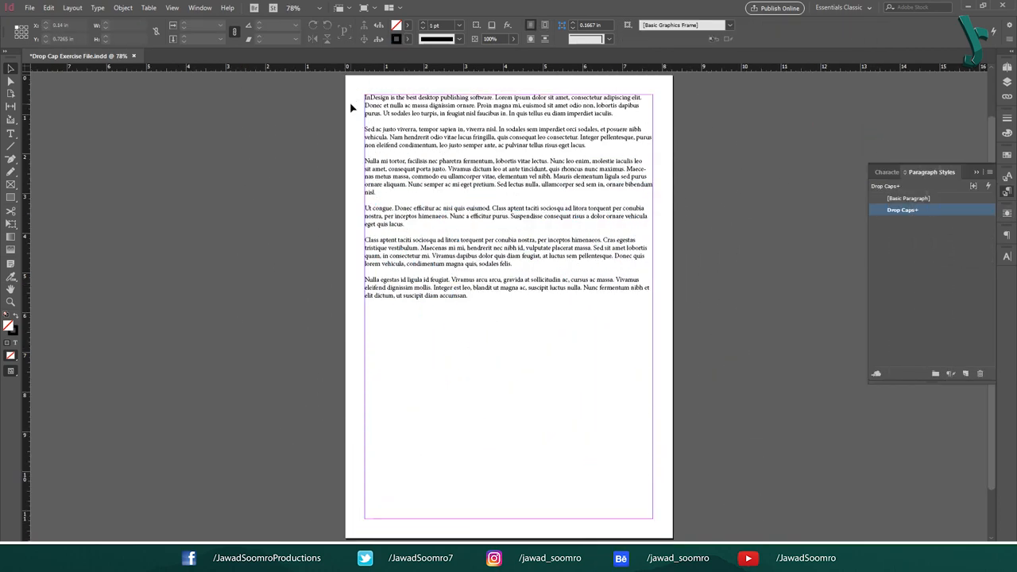
- Close the Text Wrap panel and select the whole text frame with the page fitted in view
click(368, 109)
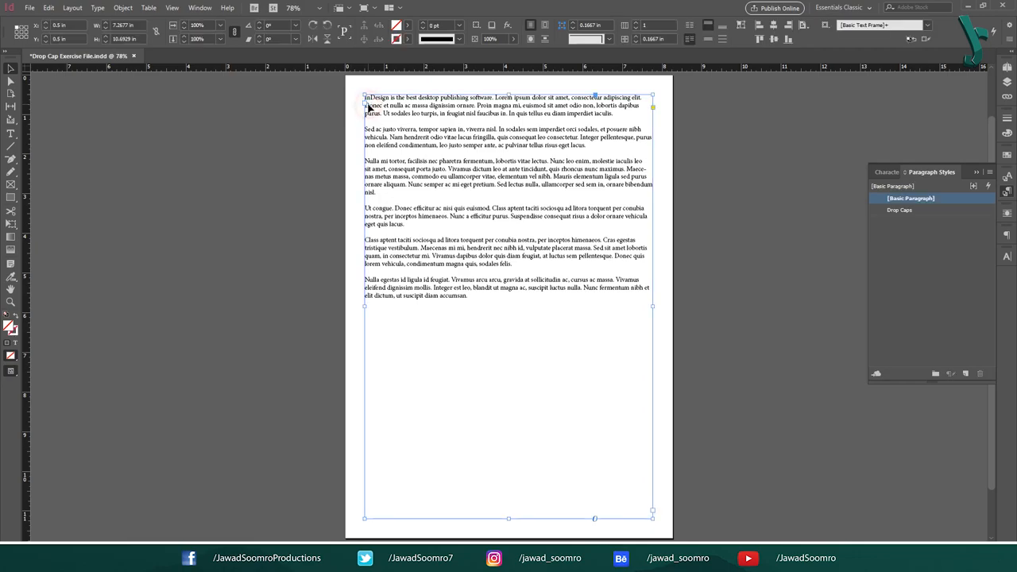
key(ctrl+2)
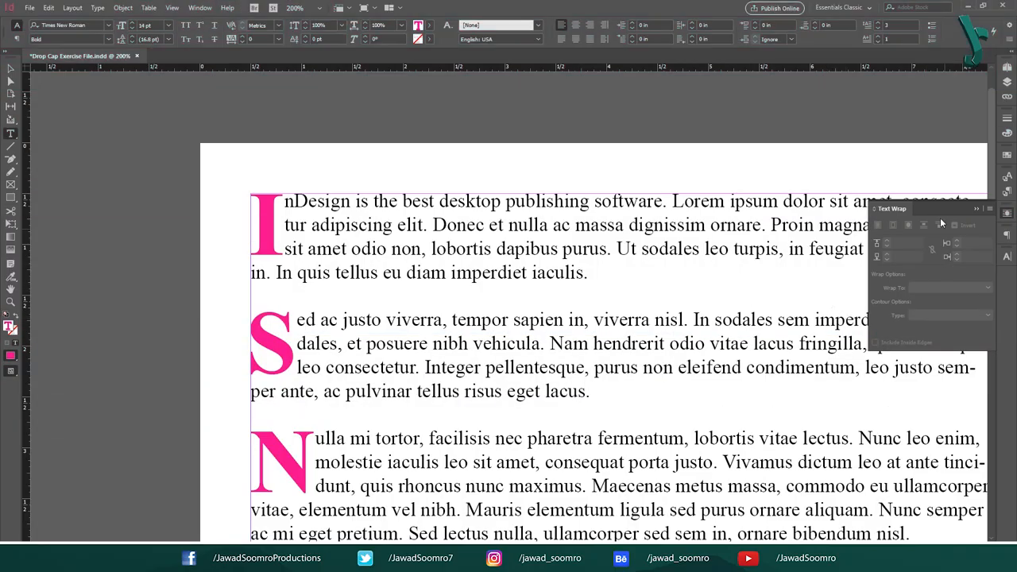
click(976, 212)
click(11, 69)
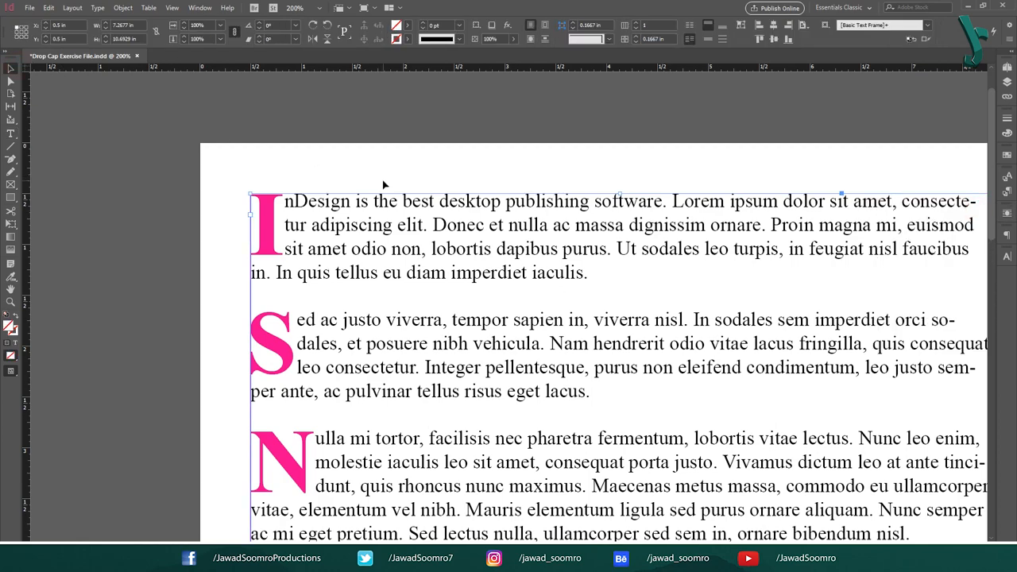
key(ctrl+0)
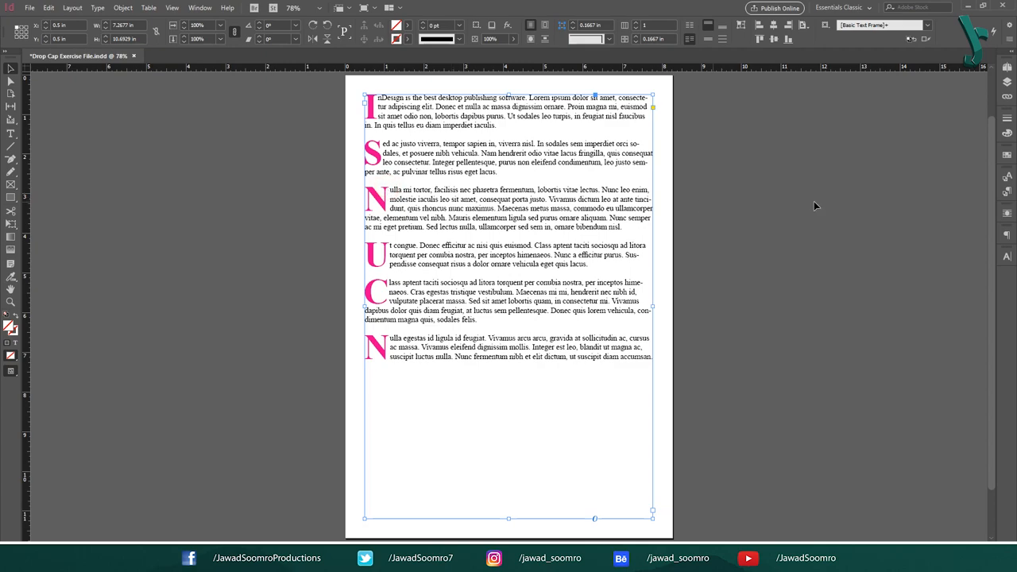
- Apply [Basic Paragraph] to the frame, stripping the pink drop caps from every paragraph
click(1006, 192)
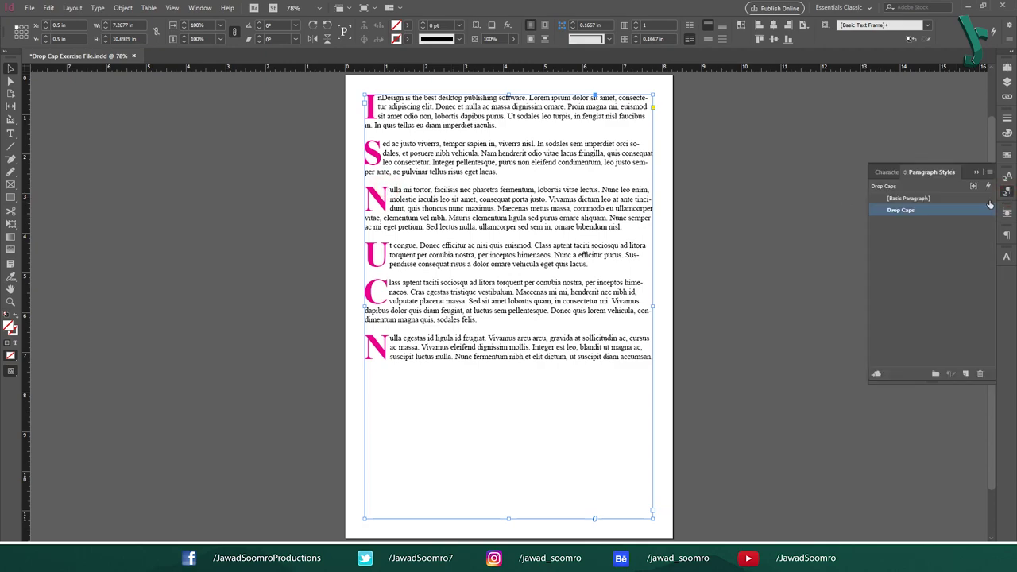
click(908, 198)
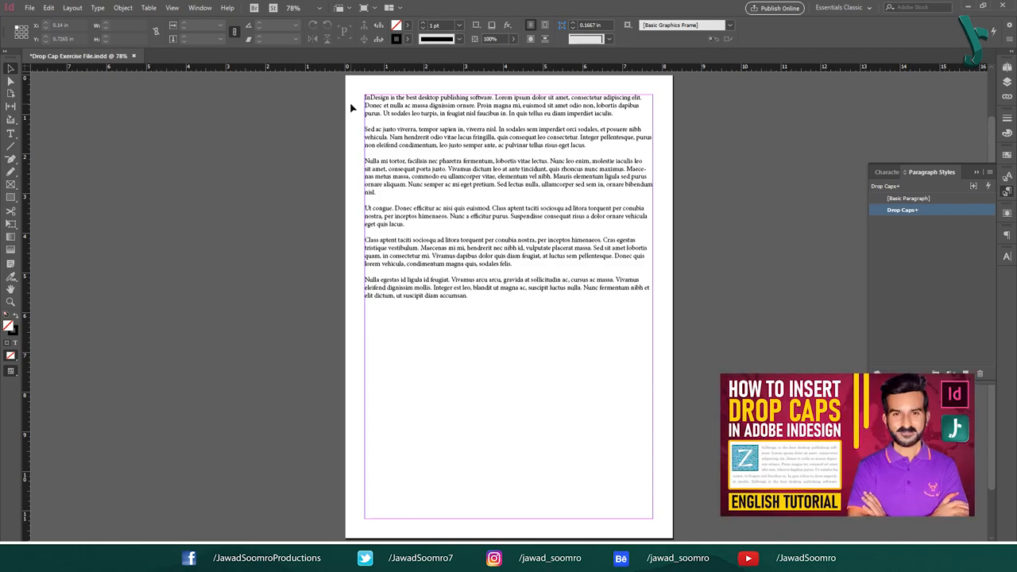
- Delete the opening letter I so the first paragraph begins with nDesign
double_click(367, 102)
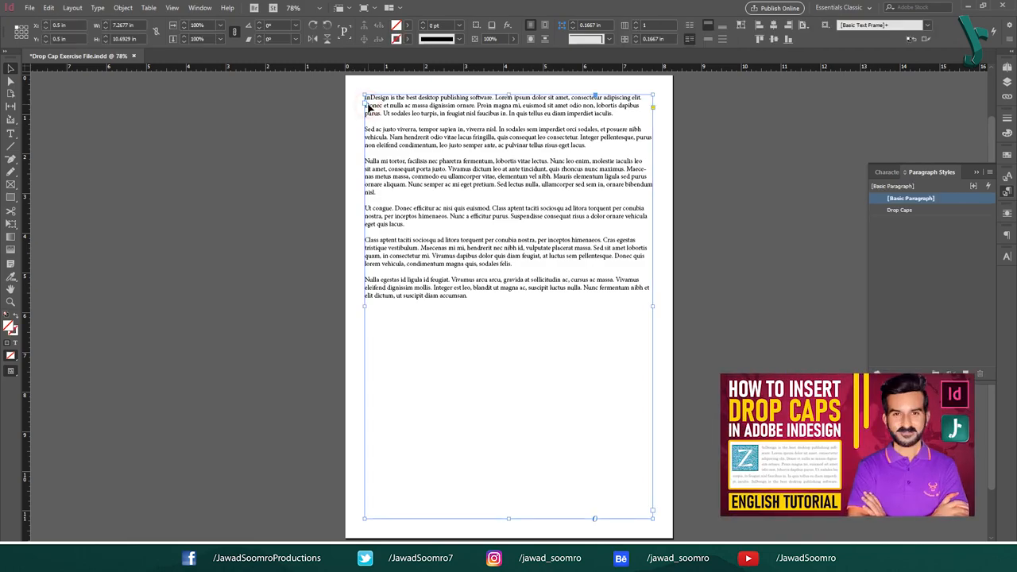
key(ctrl+equal)
key(ctrl+equal)
scroll(364, 103, up, 5)
scroll(364, 104, up, 3)
double_click(258, 242)
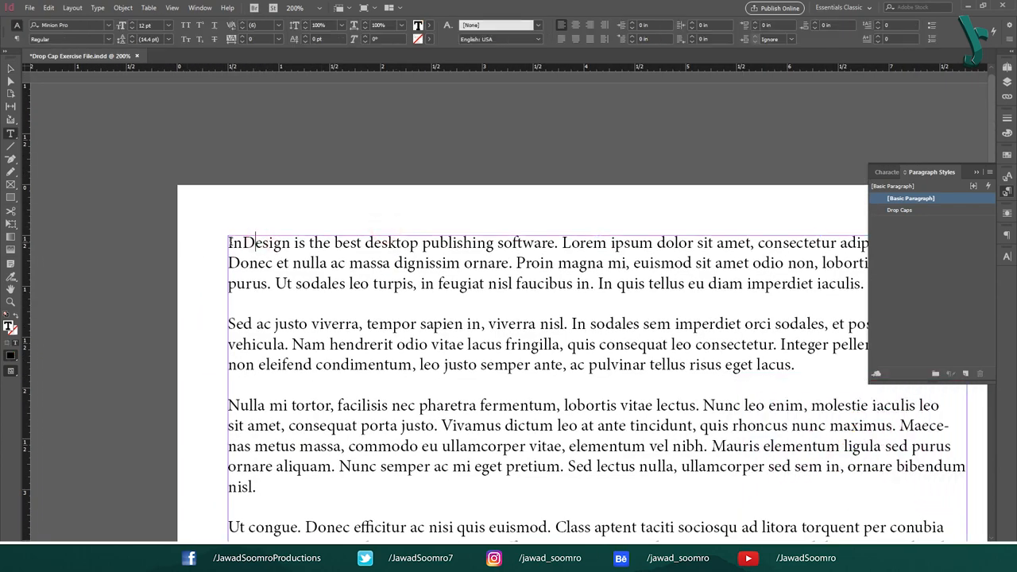
click(229, 242)
drag(227, 243, 235, 242)
key(Delete)
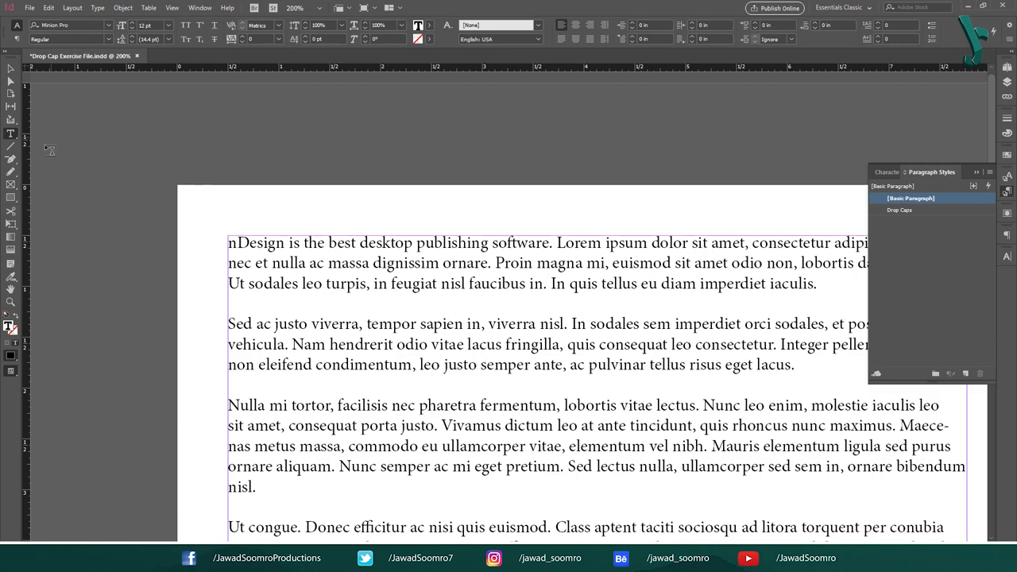
- Start File > Place and browse into Drop caps > Drop Caps Icons
click(30, 8)
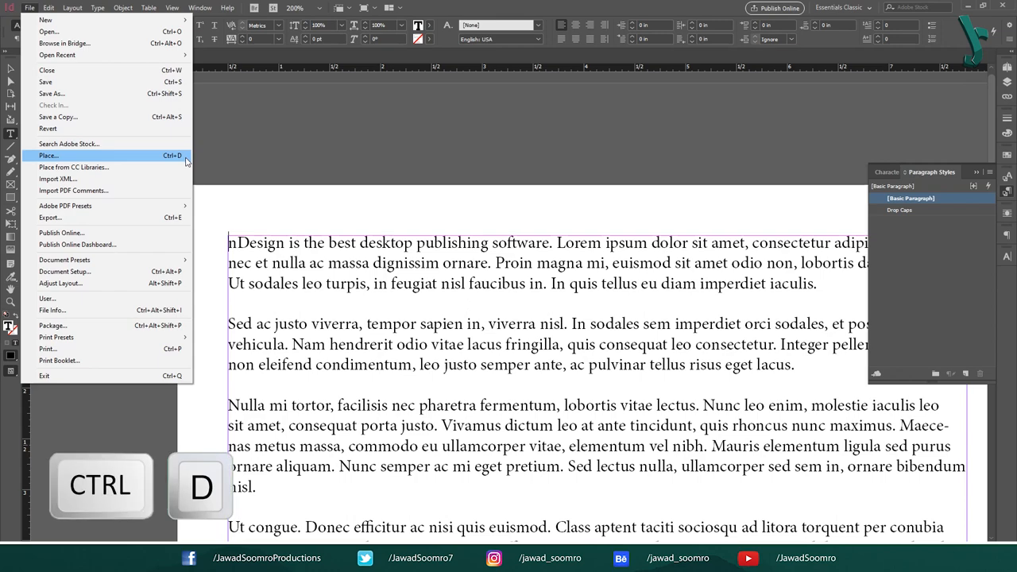
click(185, 156)
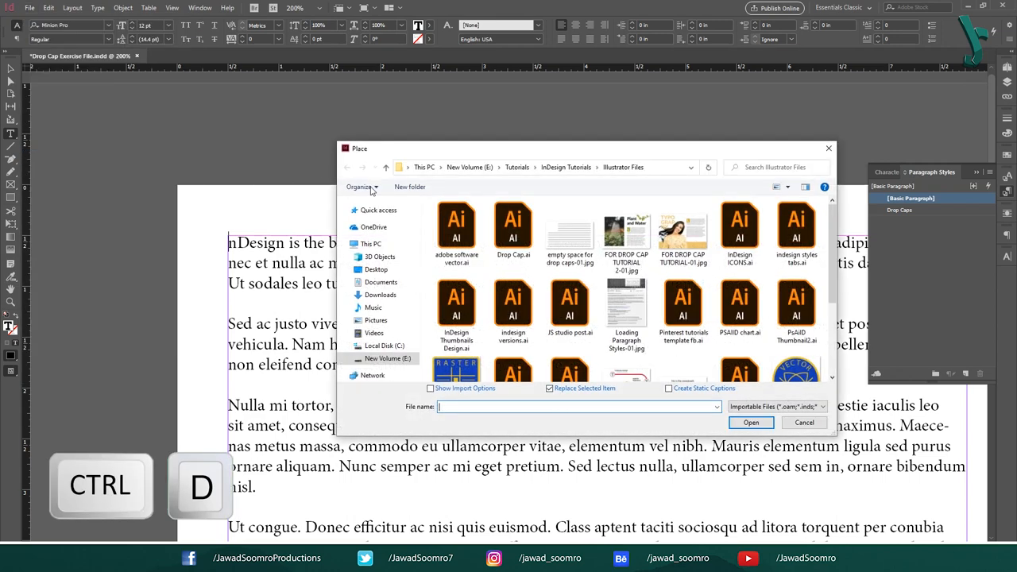
click(565, 167)
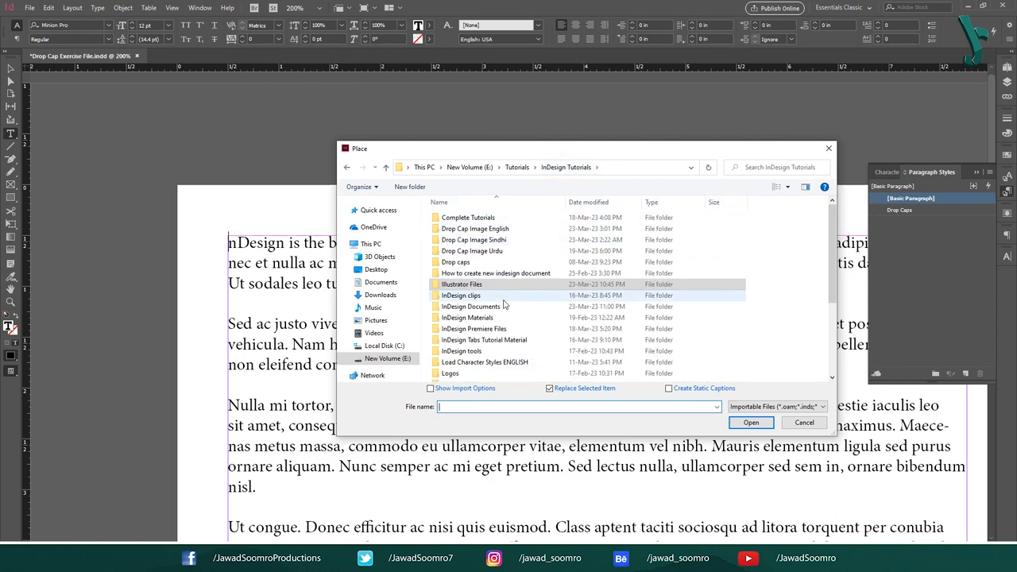
double_click(456, 261)
double_click(477, 246)
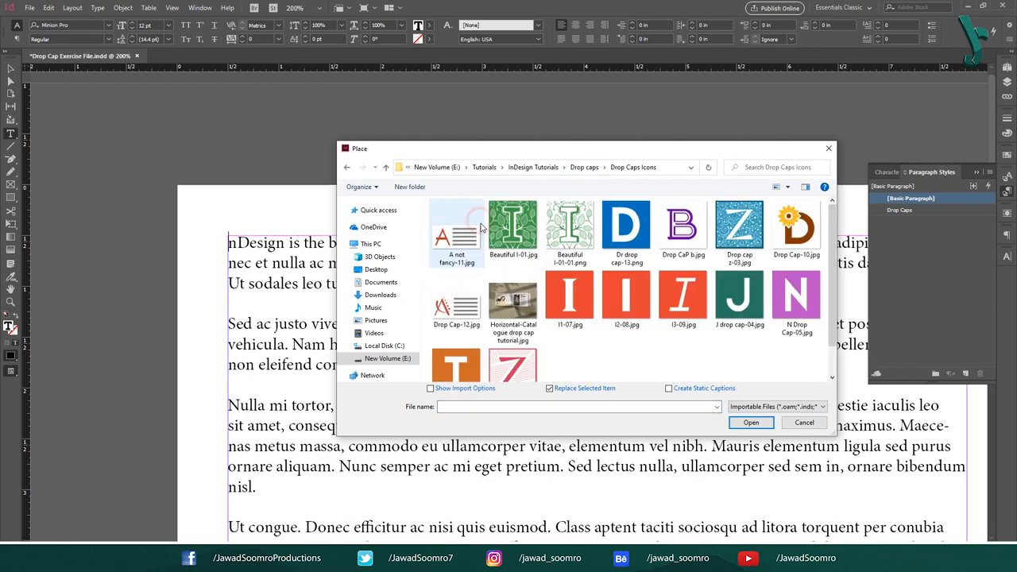
scroll(633, 332, down, 1)
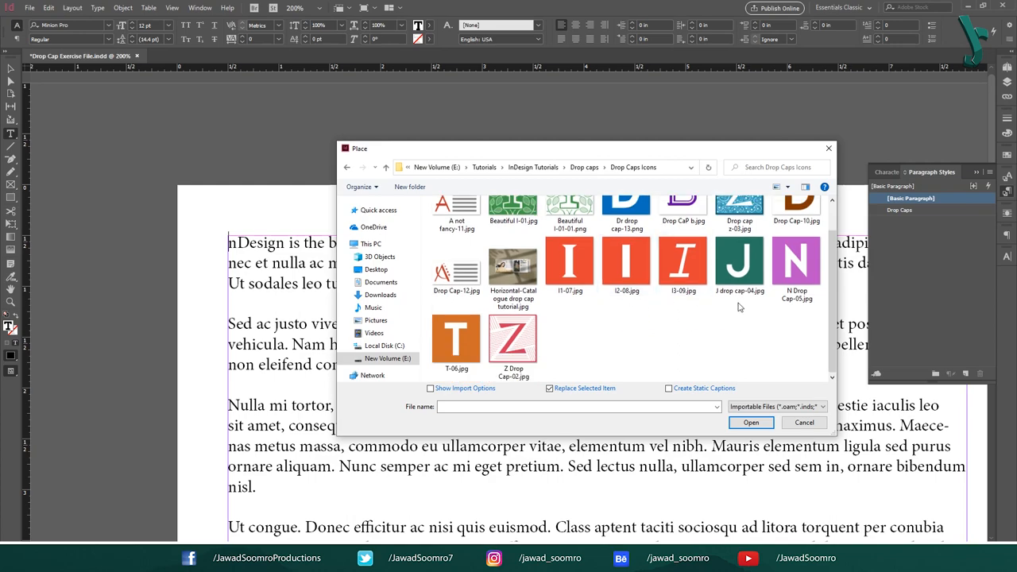
scroll(632, 332, up, 1)
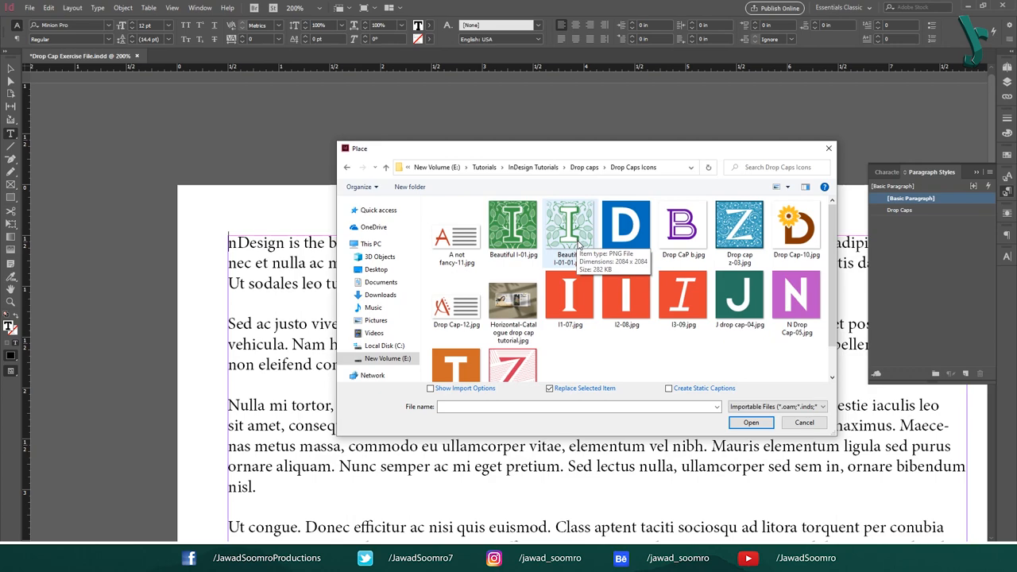
- Choose Beautiful I-01-01.png over the jpg version and load it for placing
click(512, 231)
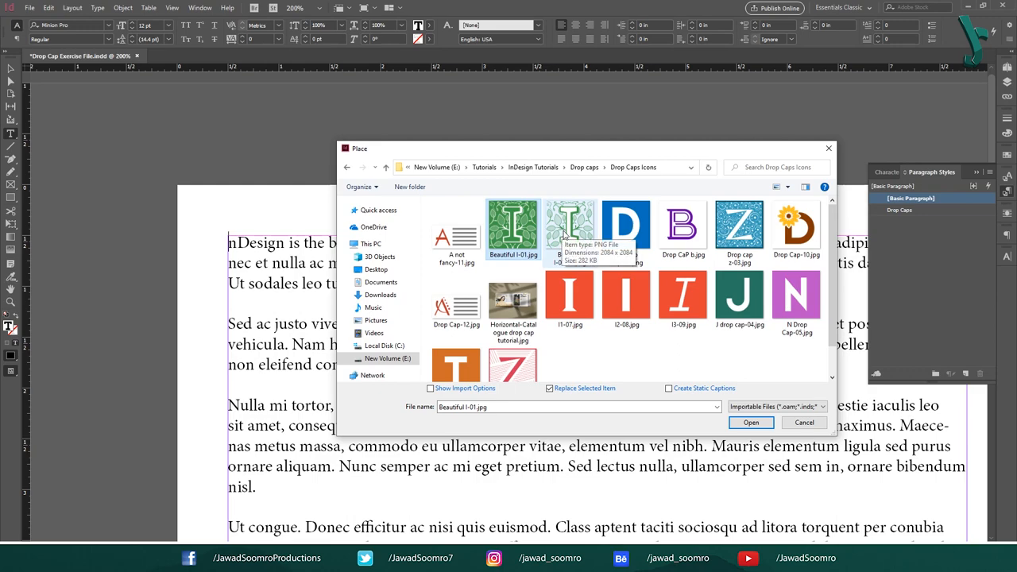
click(564, 235)
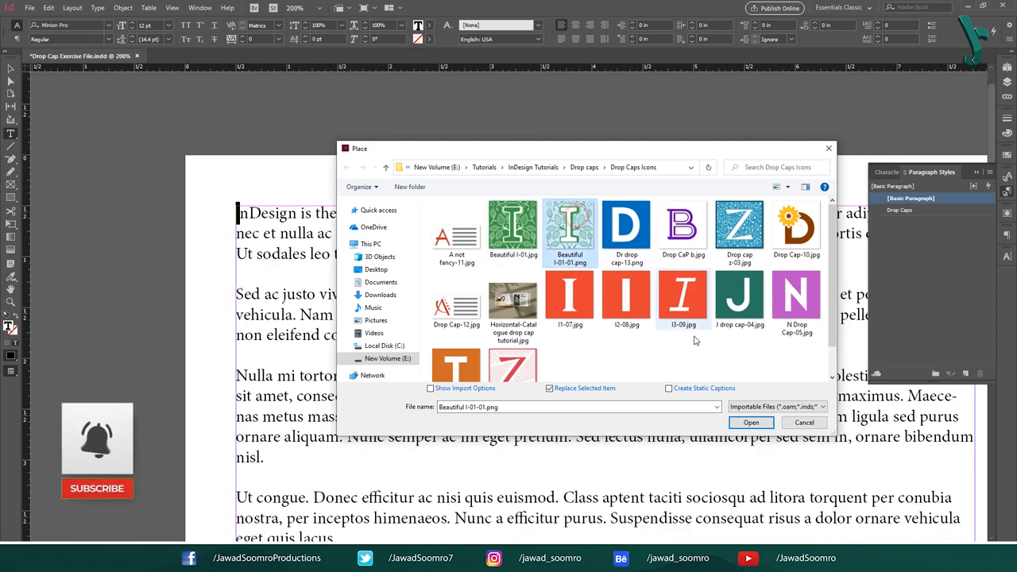
click(750, 422)
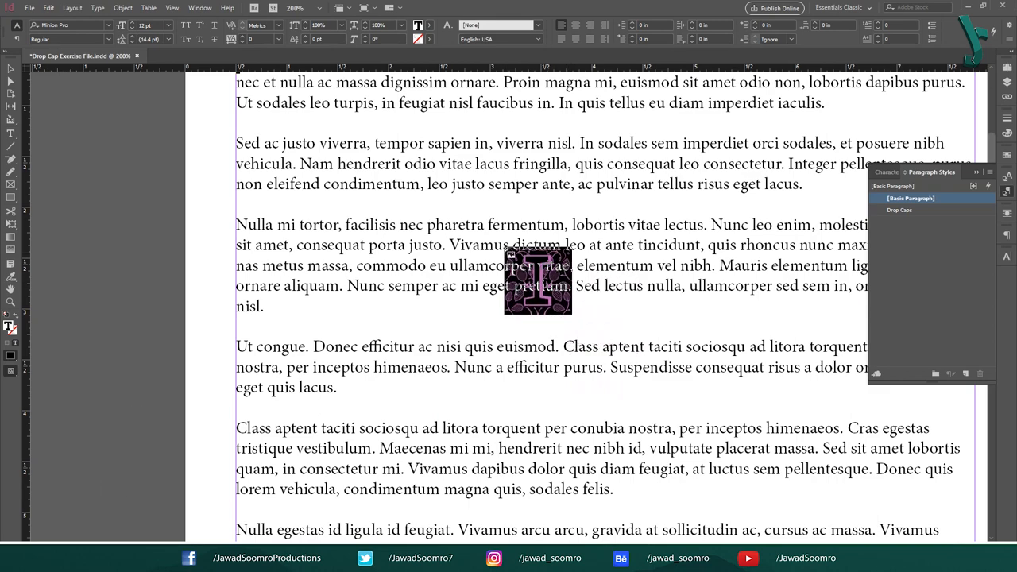
scroll(509, 239, up, 5)
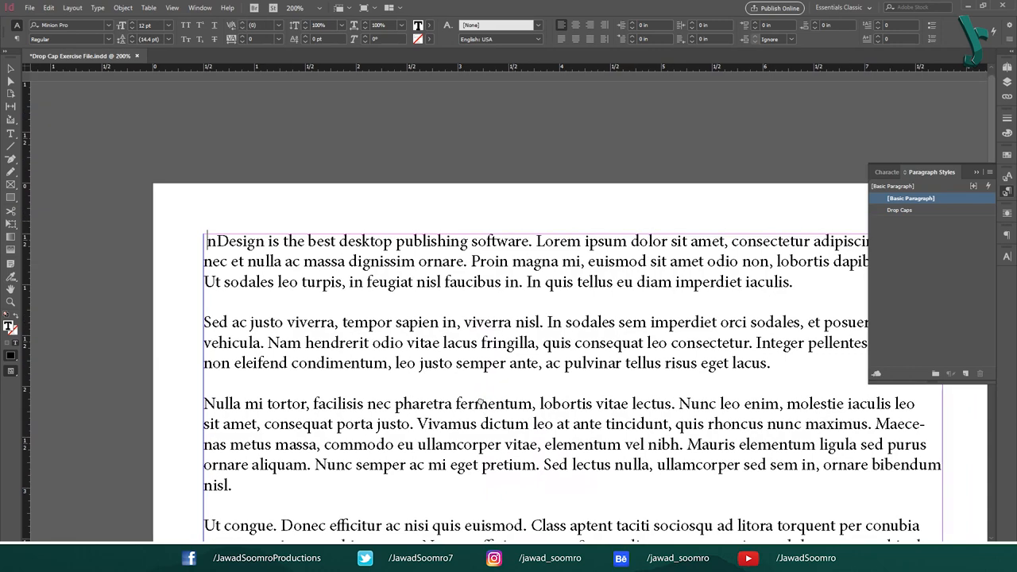
scroll(476, 317, up, 3)
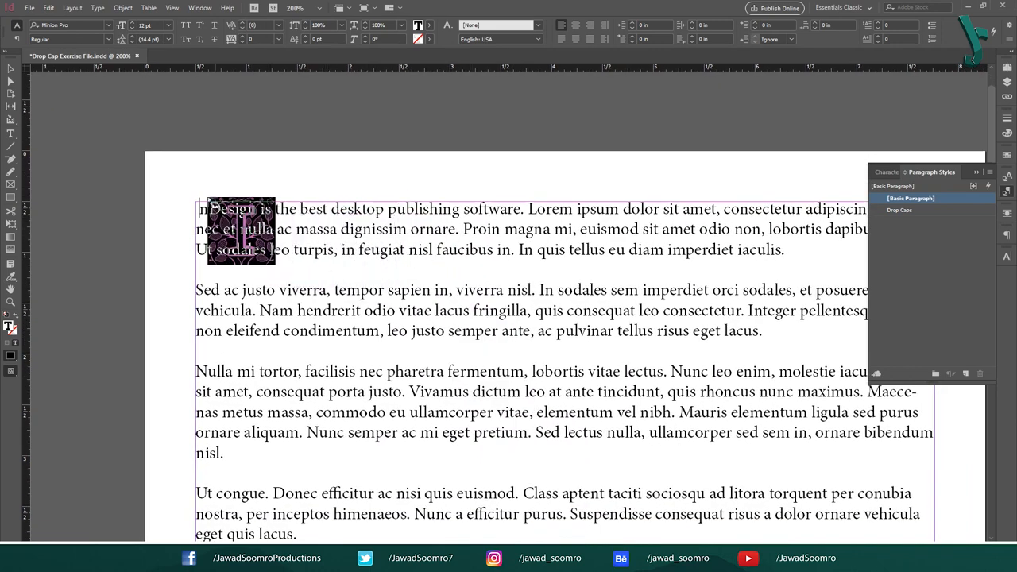
- Place the leafy I image at the first paragraph's top-left and enlarge it slightly
mouse_move(197, 200)
mouse_down()
mouse_move(273, 275)
mouse_move(262, 258)
mouse_up()
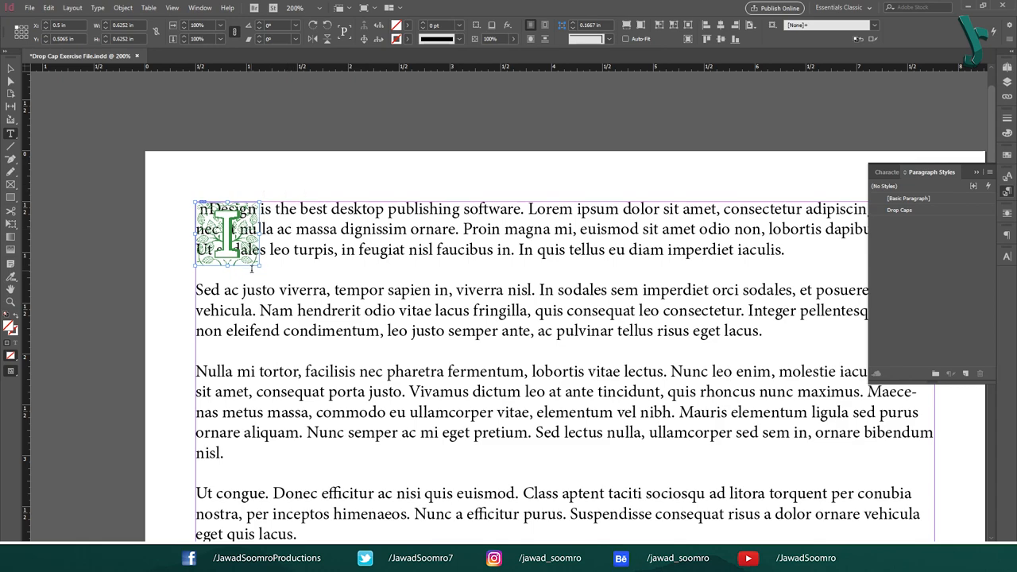
click(11, 76)
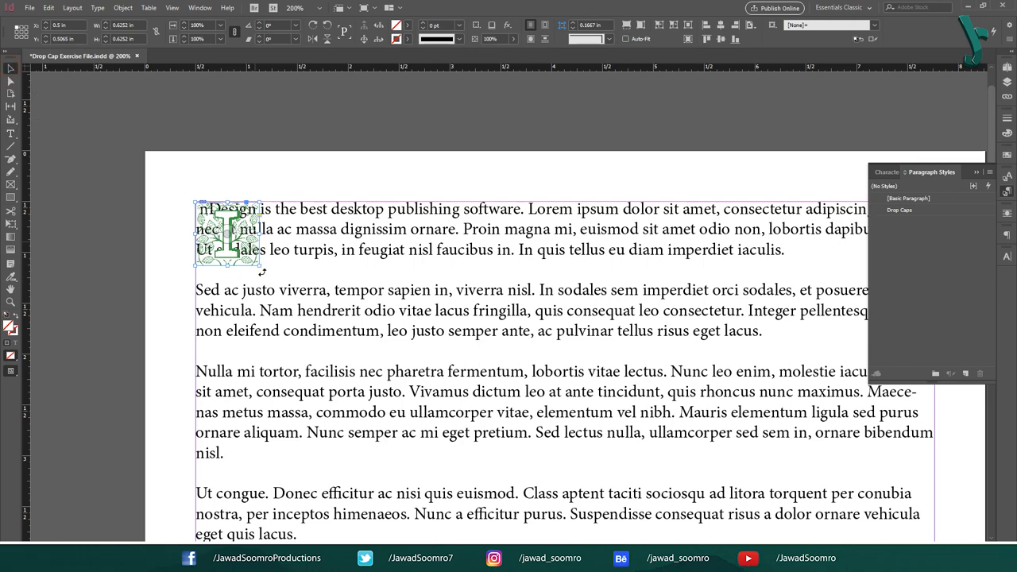
drag(260, 266, 275, 278)
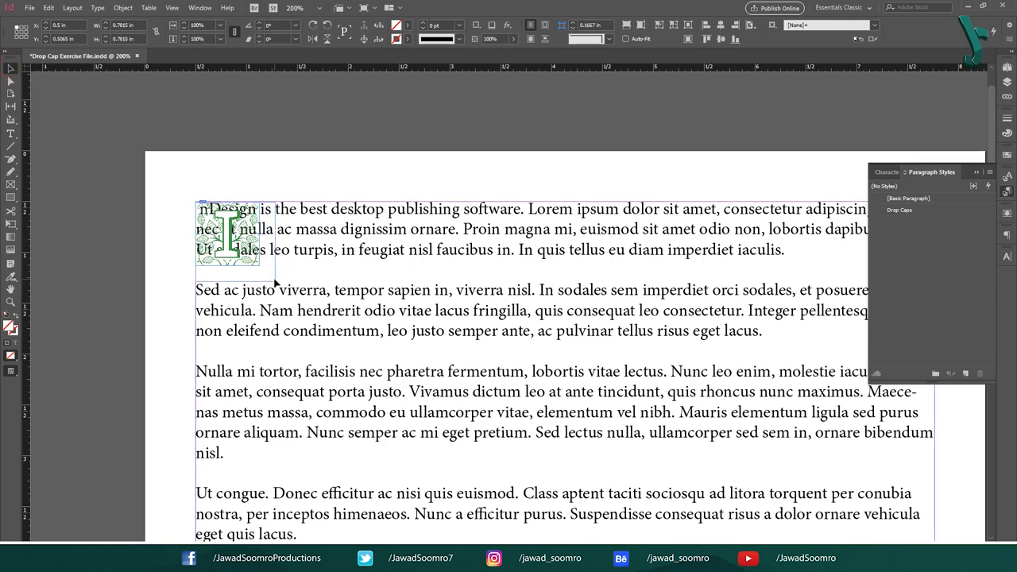
click(270, 178)
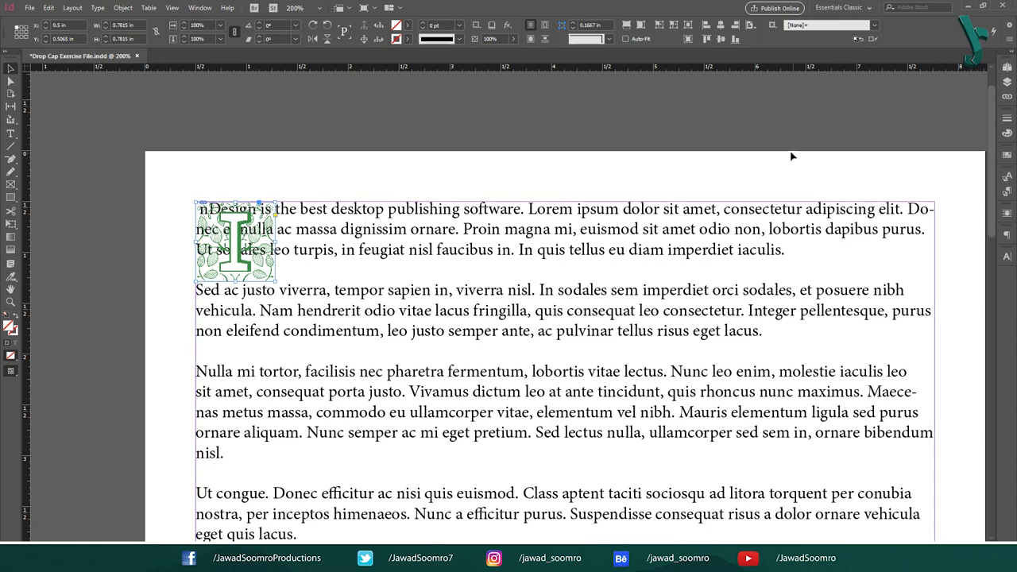
- Show the Text Wrap panel via the Window menu and select the leafy I image
click(200, 8)
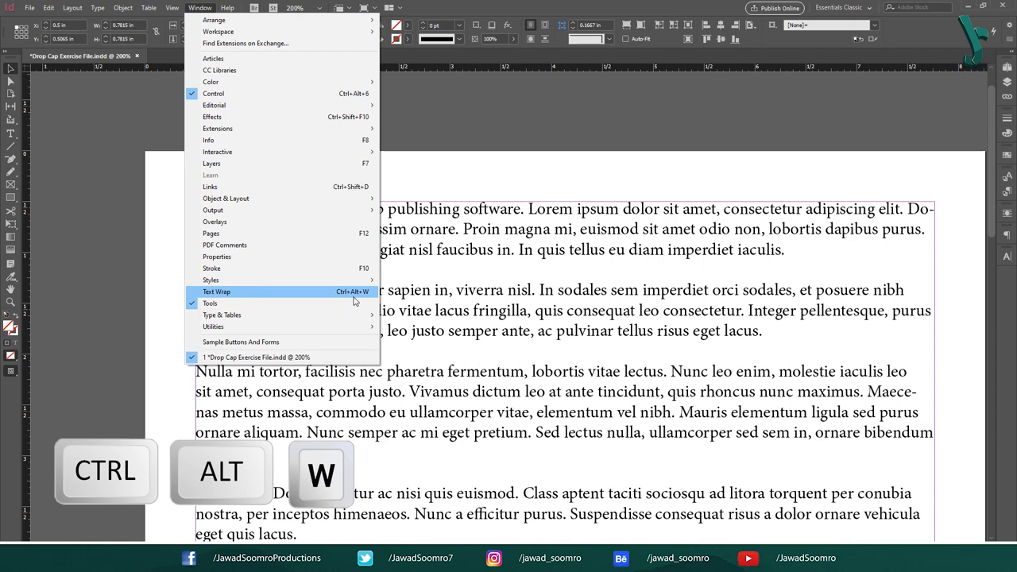
click(355, 294)
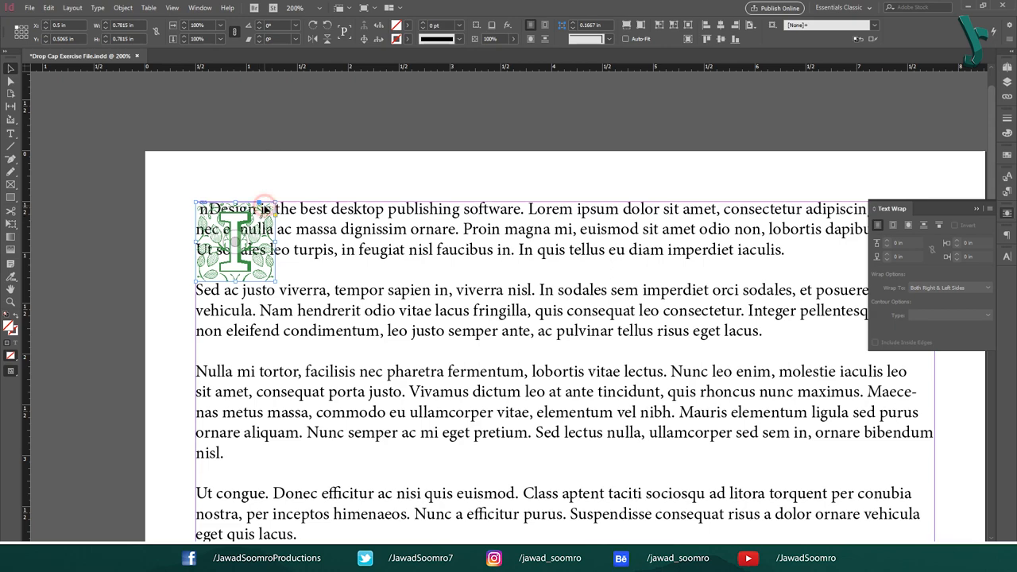
click(264, 209)
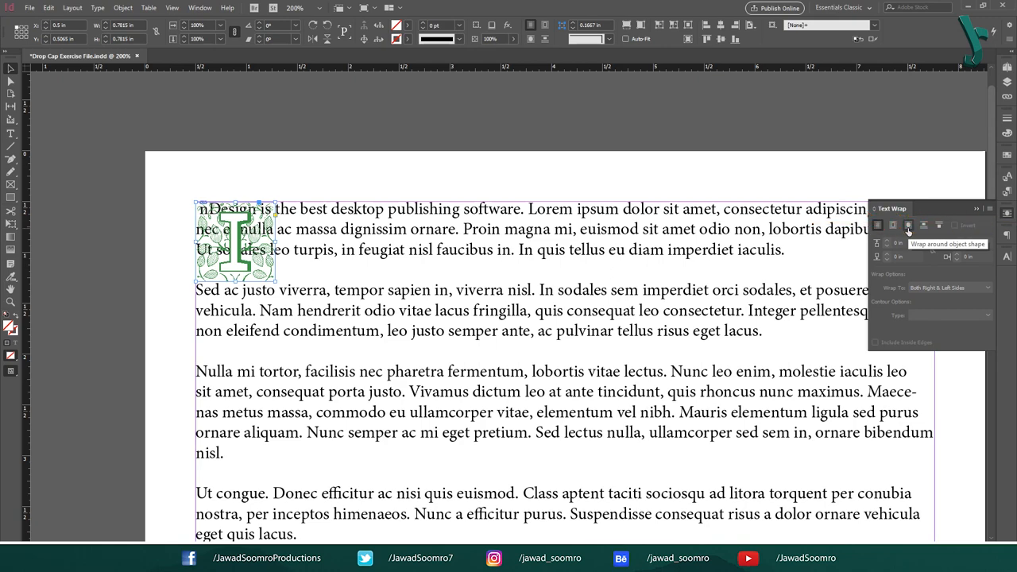
- Wrap text around the I image's shape and tighten its frame to the graphic
click(907, 227)
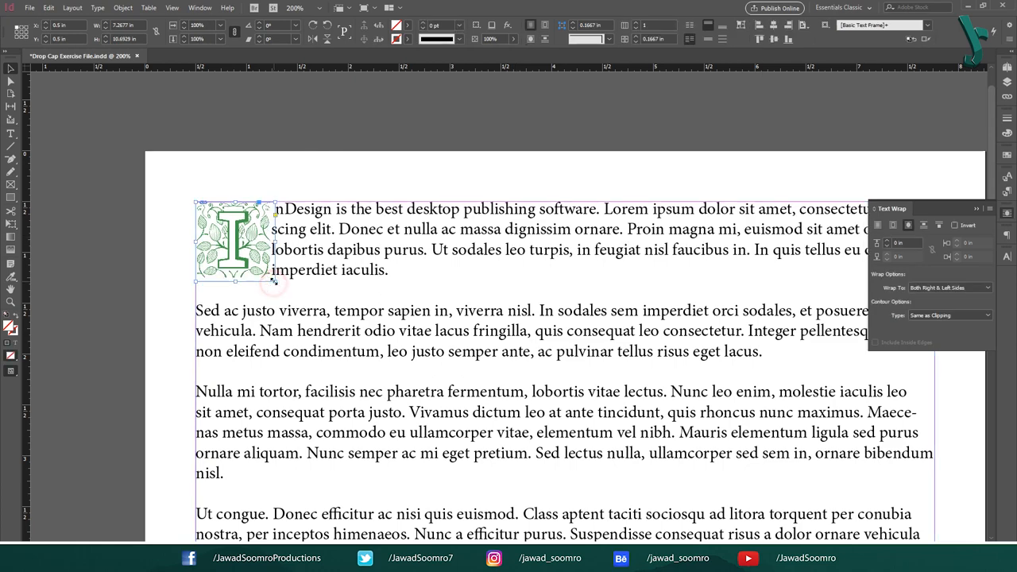
mouse_move(276, 279)
mouse_down()
mouse_move(327, 330)
mouse_move(318, 311)
mouse_move(397, 340)
mouse_up()
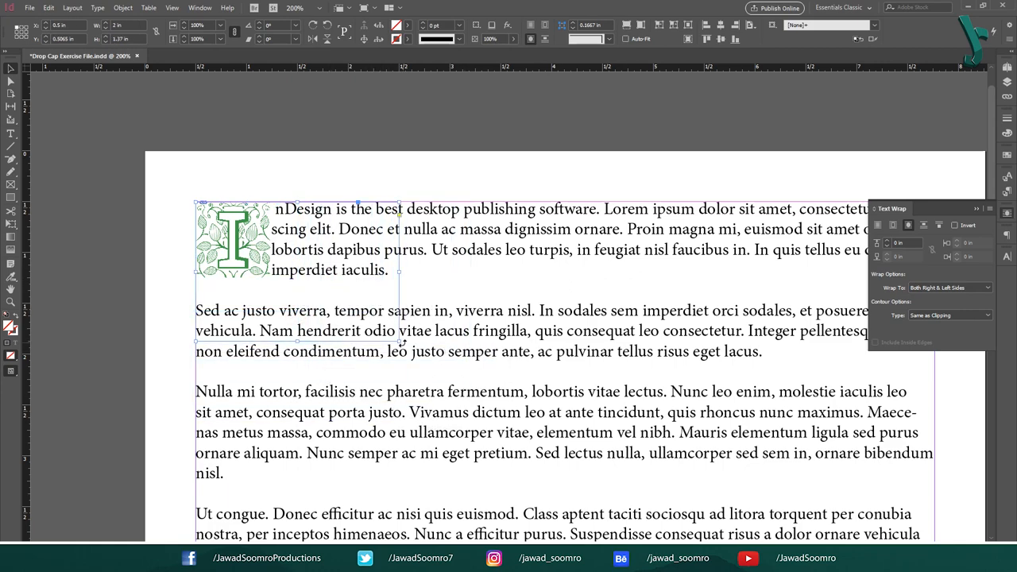
drag(397, 340, 274, 278)
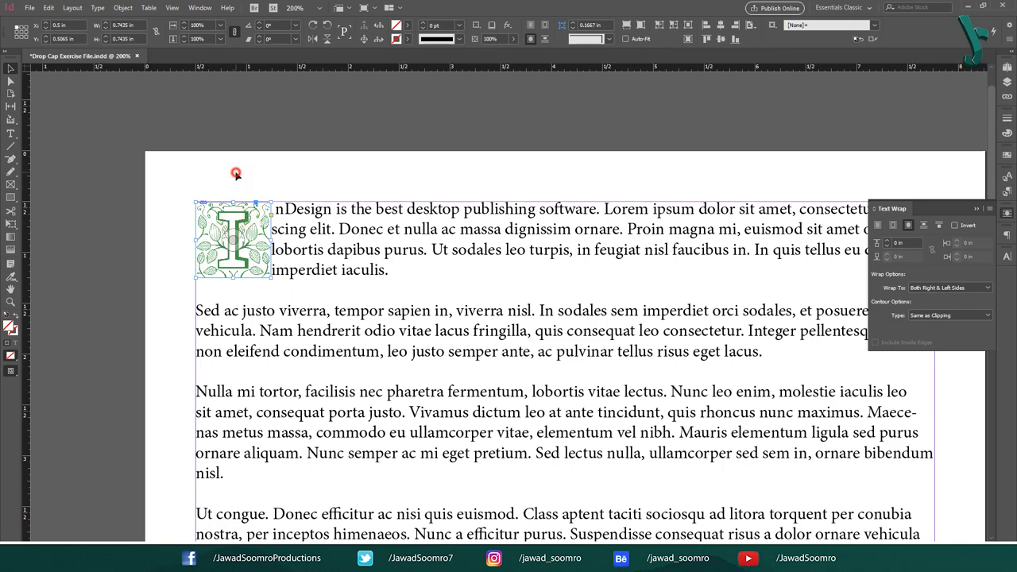
double_click(244, 237)
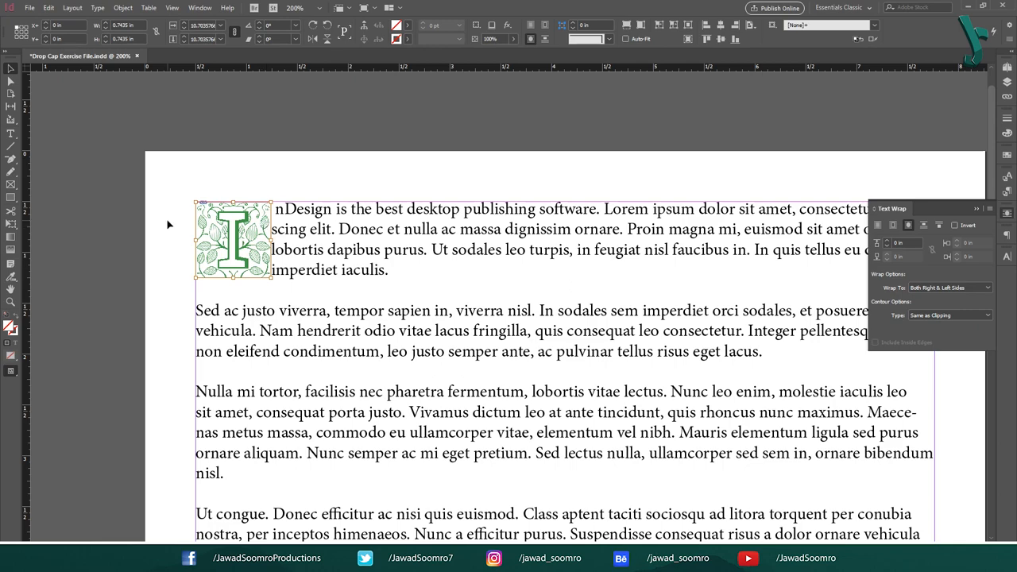
- Scale the I graphic inside its frame, fit it to the frame, then undo the last resize
key(ctrl+equal)
key(ctrl+equal)
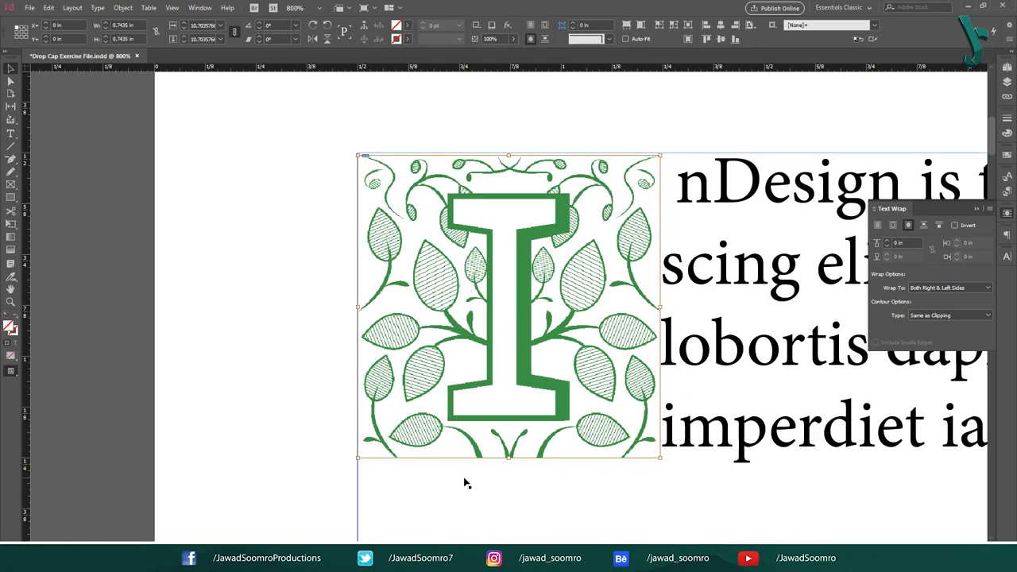
click(444, 243)
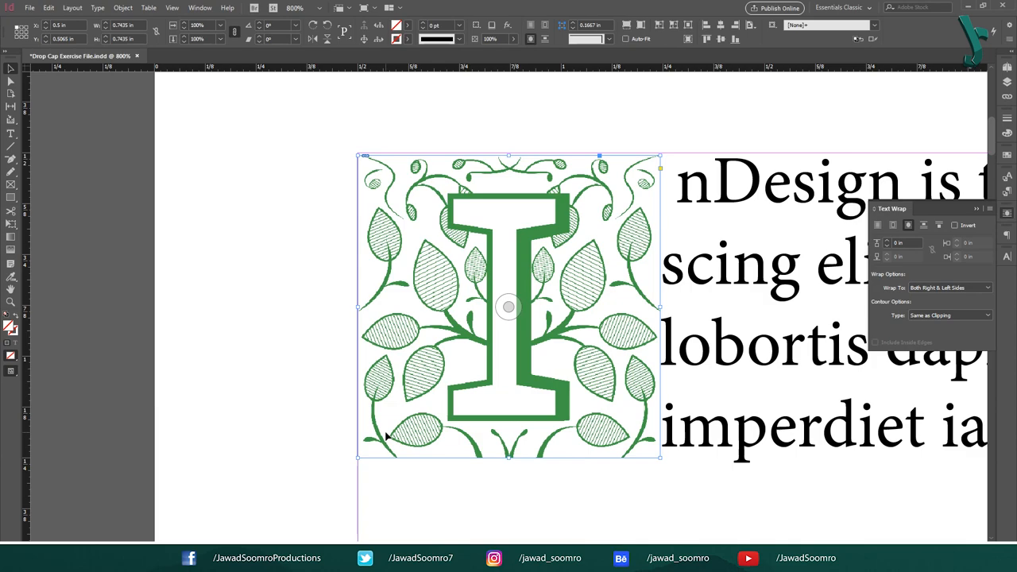
key(ctrl+minus)
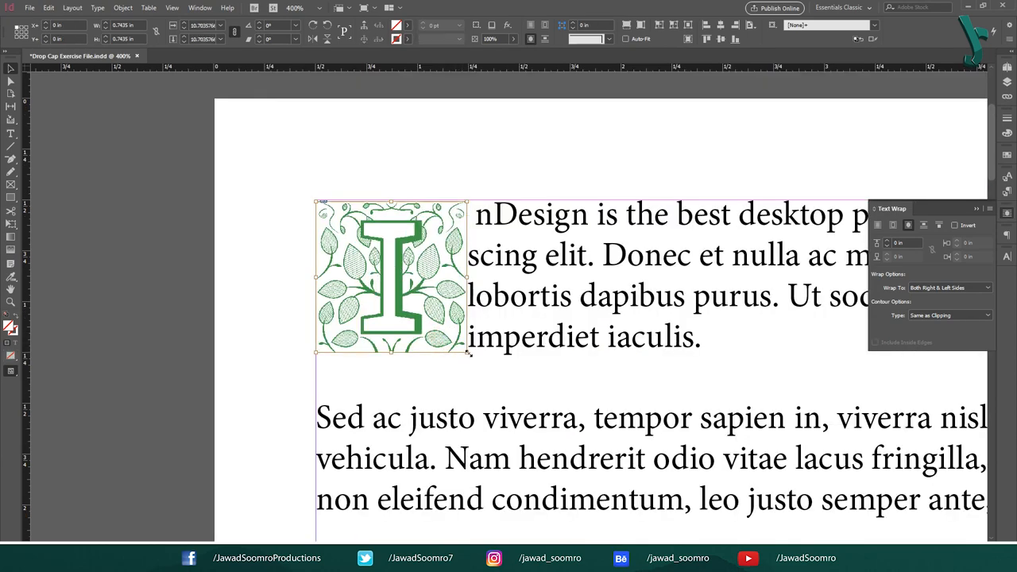
drag(469, 354, 606, 471)
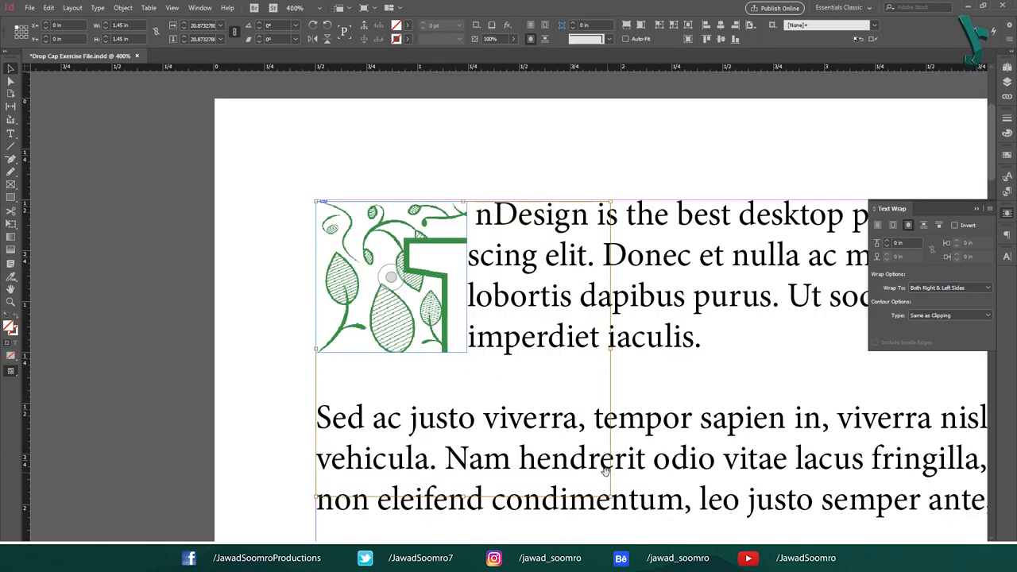
double_click(459, 352)
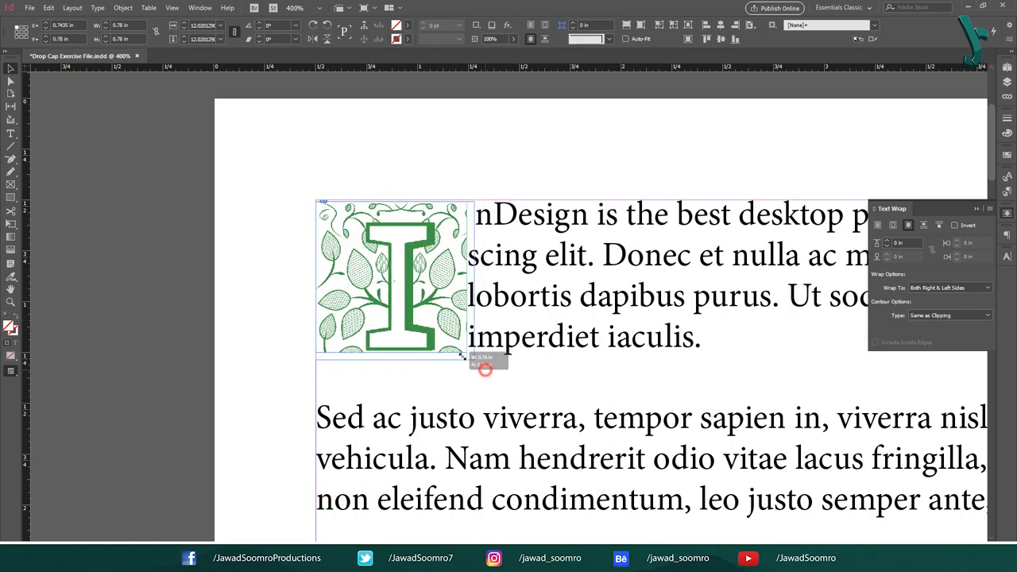
mouse_move(459, 352)
mouse_down()
mouse_move(405, 304)
mouse_move(429, 282)
mouse_move(445, 234)
mouse_move(441, 326)
mouse_move(469, 343)
mouse_move(458, 361)
mouse_up()
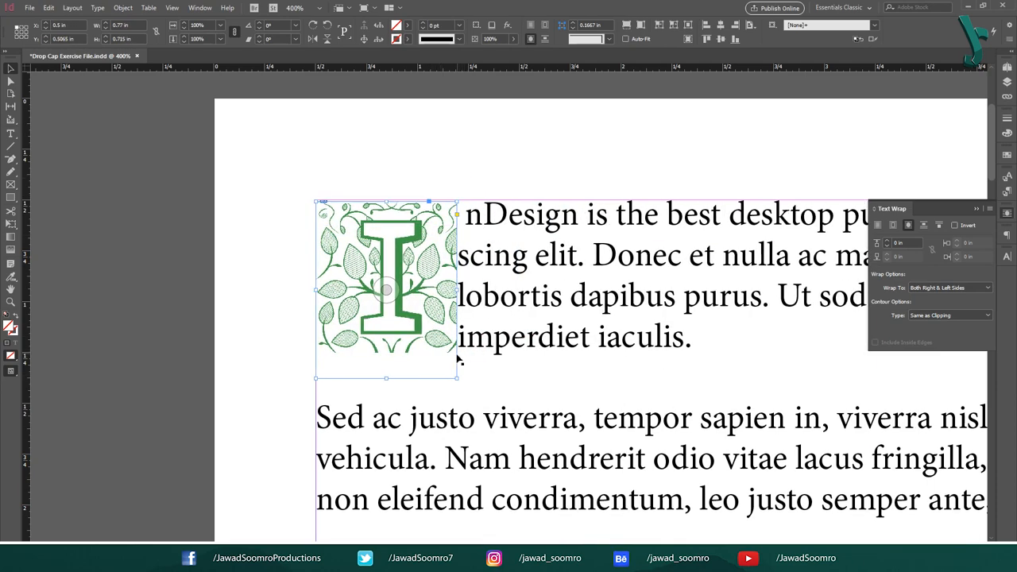
key(ctrl+z)
- Resize the drop-cap frame so the graphic sits beside the opening four lines
drag(468, 348, 467, 351)
click(506, 113)
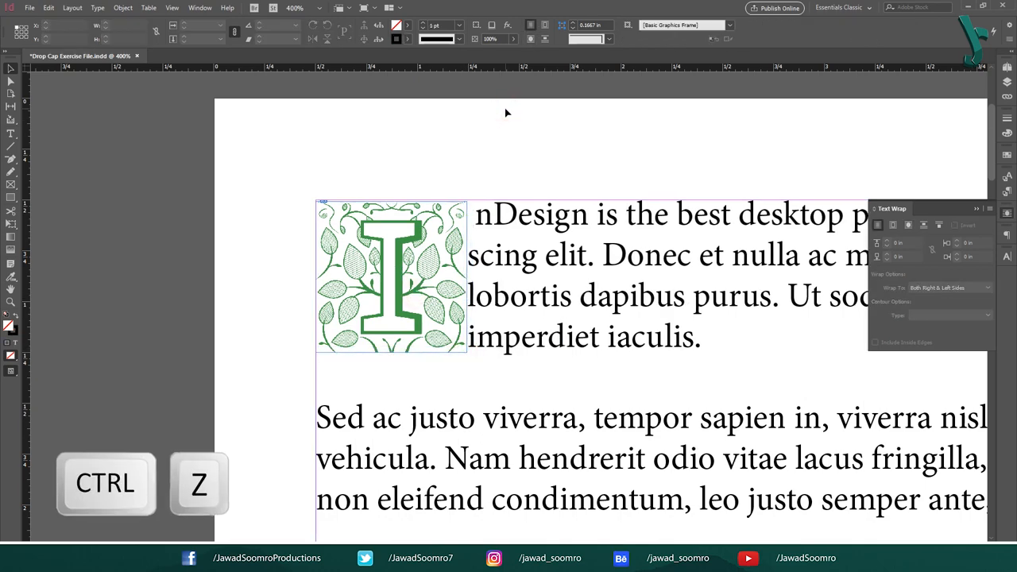
mouse_move(468, 352)
mouse_down()
mouse_move(413, 294)
mouse_move(532, 419)
mouse_up()
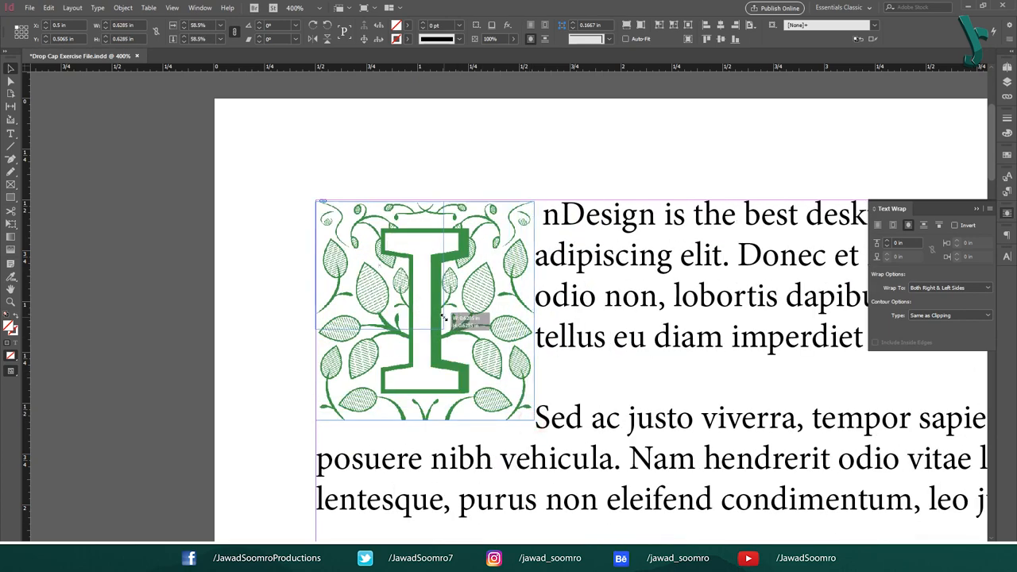
mouse_move(532, 420)
mouse_down()
mouse_move(443, 328)
mouse_move(465, 362)
mouse_up()
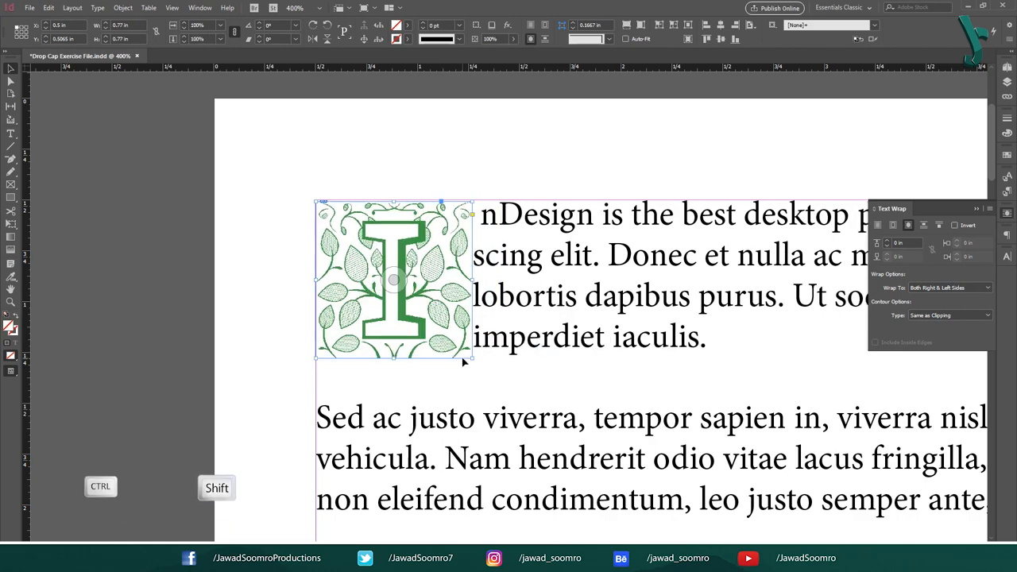
click(511, 374)
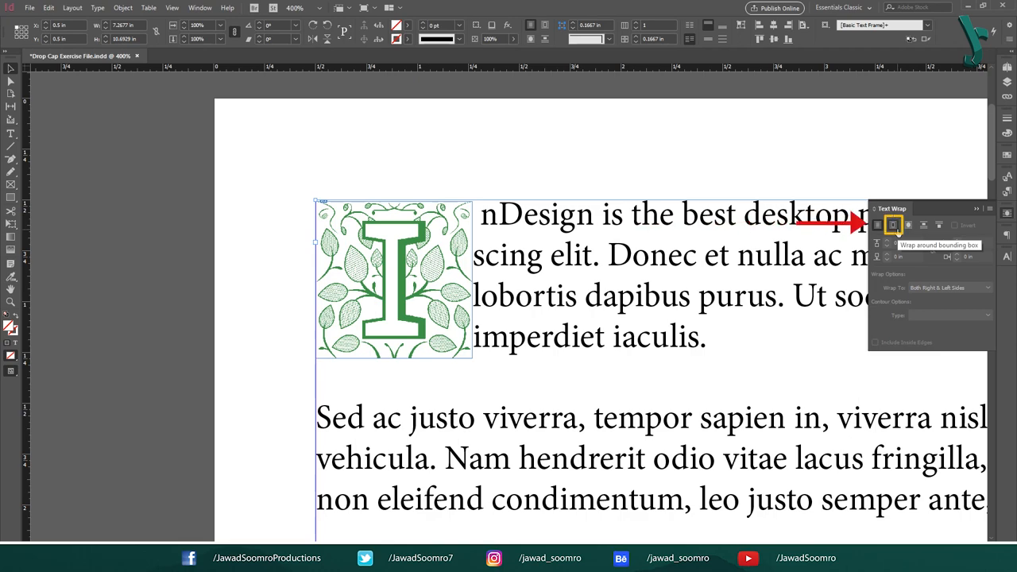
click(894, 226)
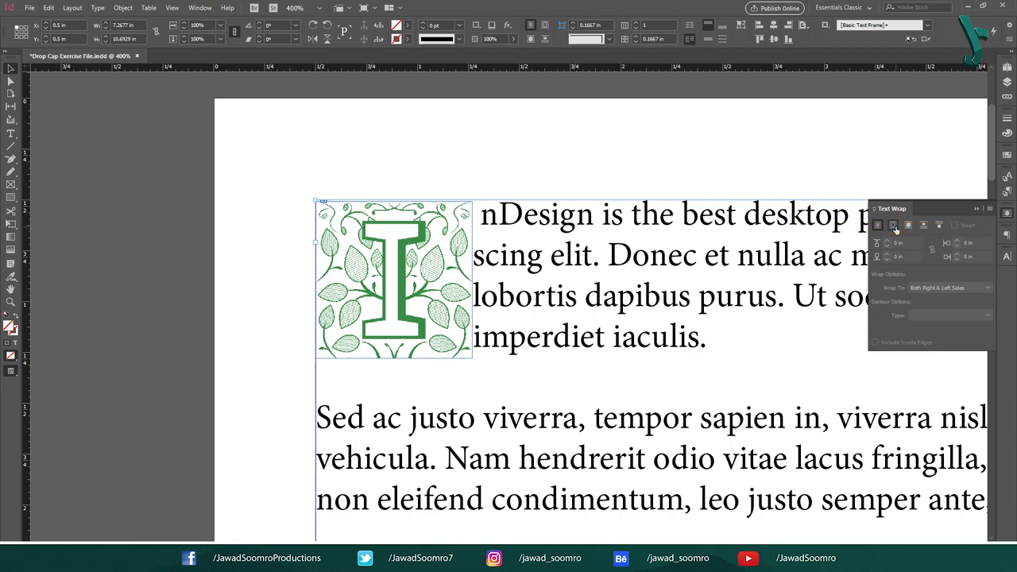
click(893, 227)
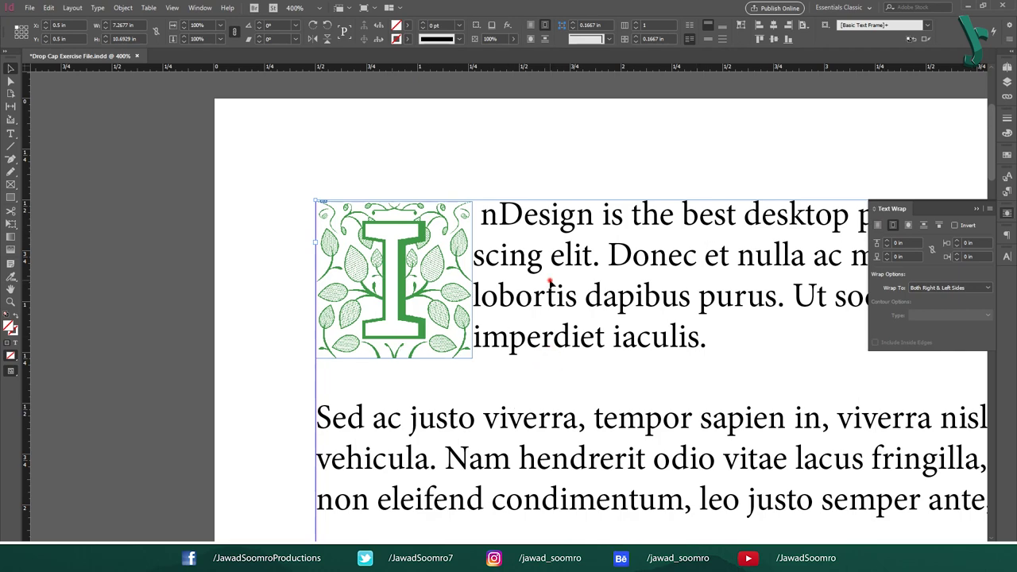
key(ctrl+z)
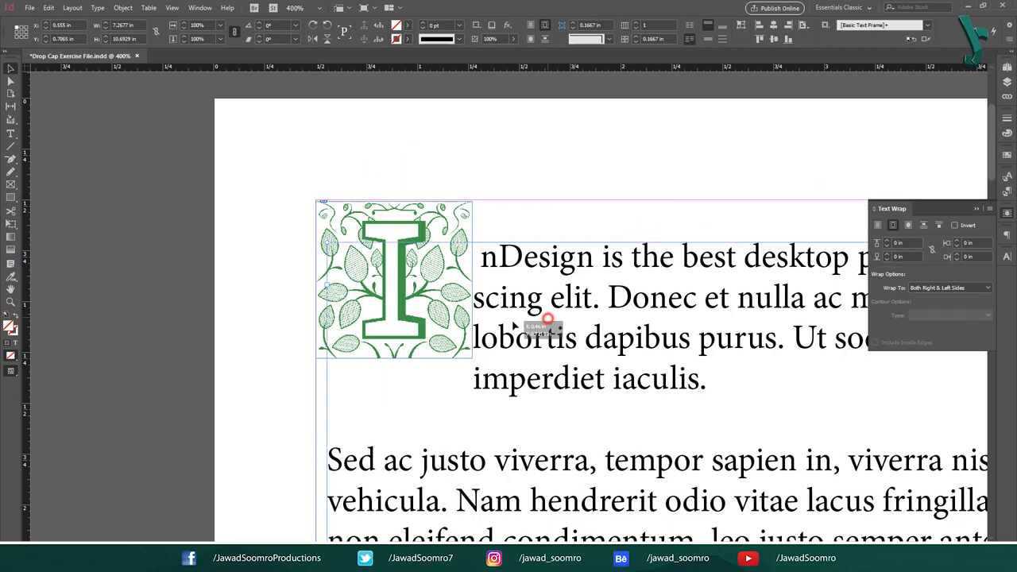
drag(411, 334, 76, 334)
key(ctrl+z)
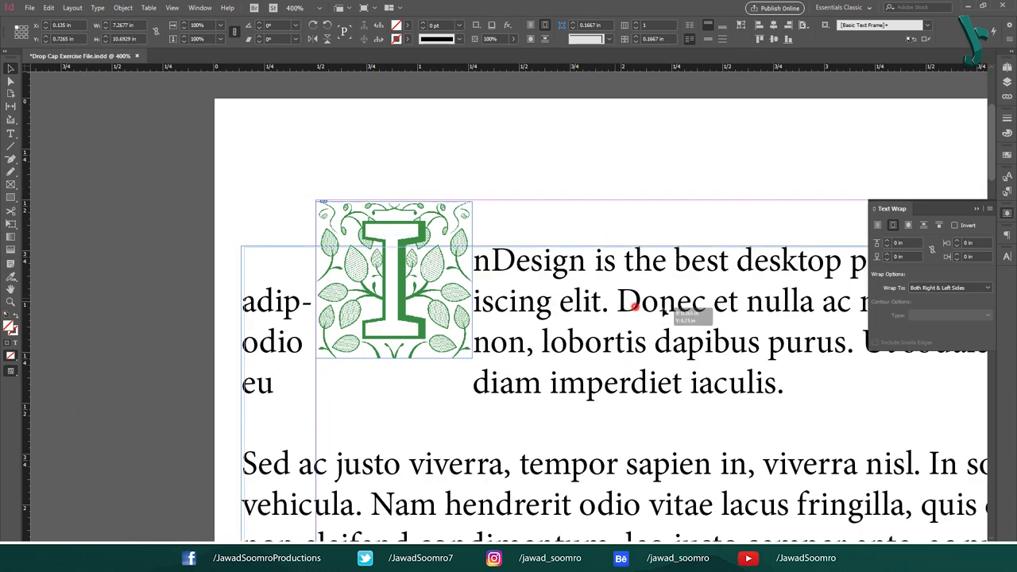
key(ctrl+z)
key(ctrl+z)
key(ctrl+z)
key(ctrl+z)
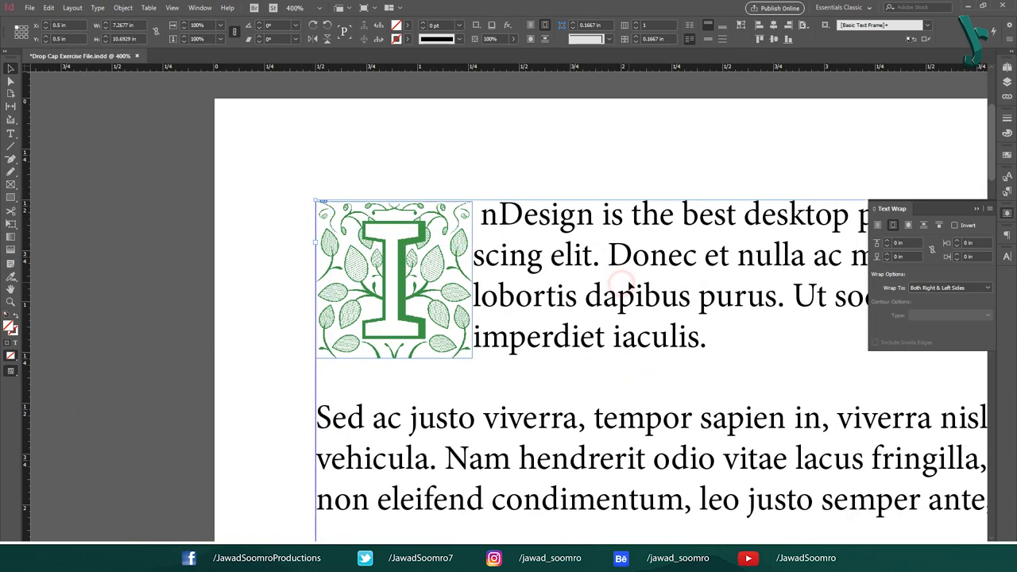
key(ctrl+z)
key(ctrl+z)
key(ctrl+z)
key(ctrl+z)
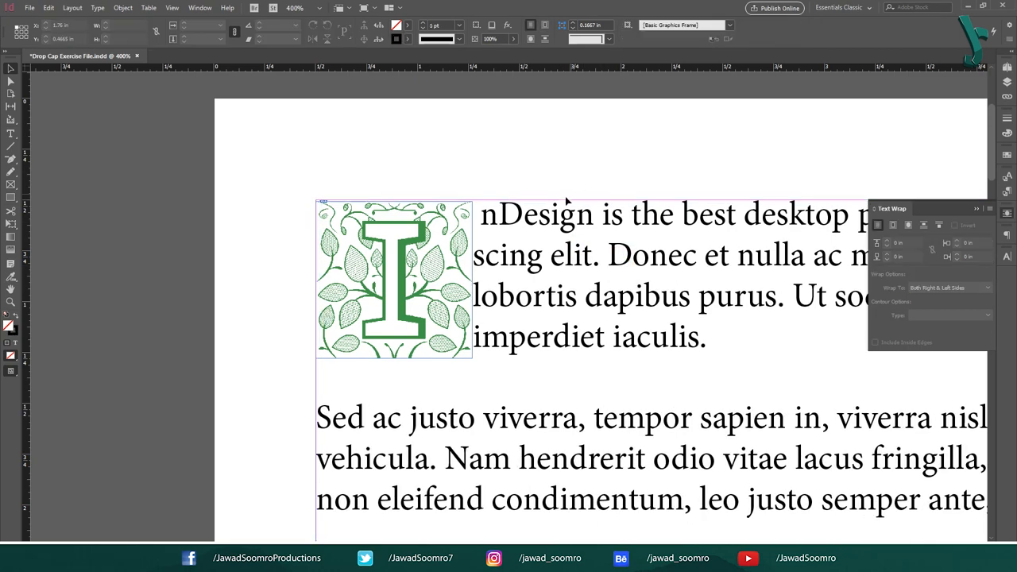
- With the drop cap selected, step the individual wrap offsets upward to widen the gap
click(394, 280)
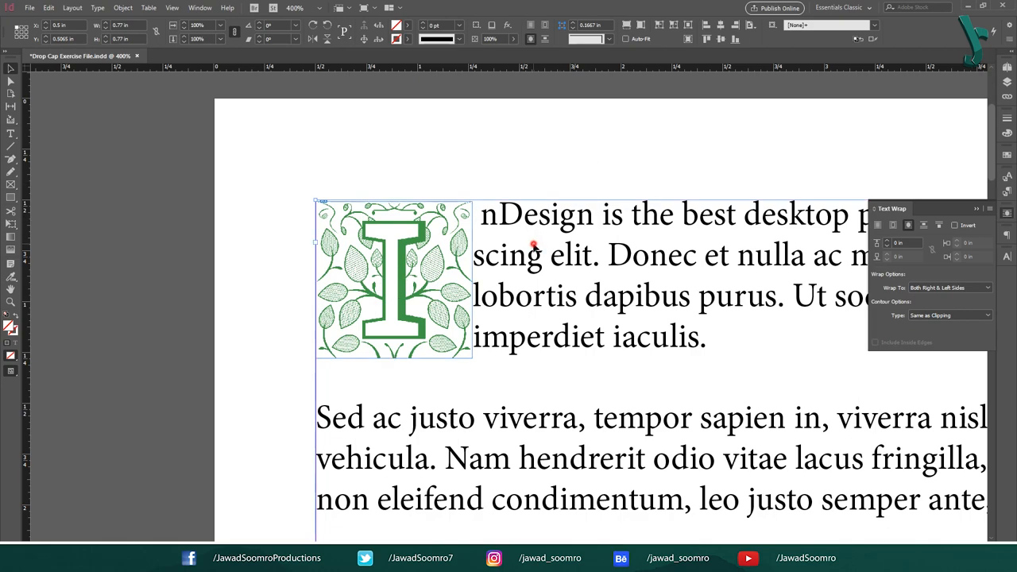
double_click(476, 216)
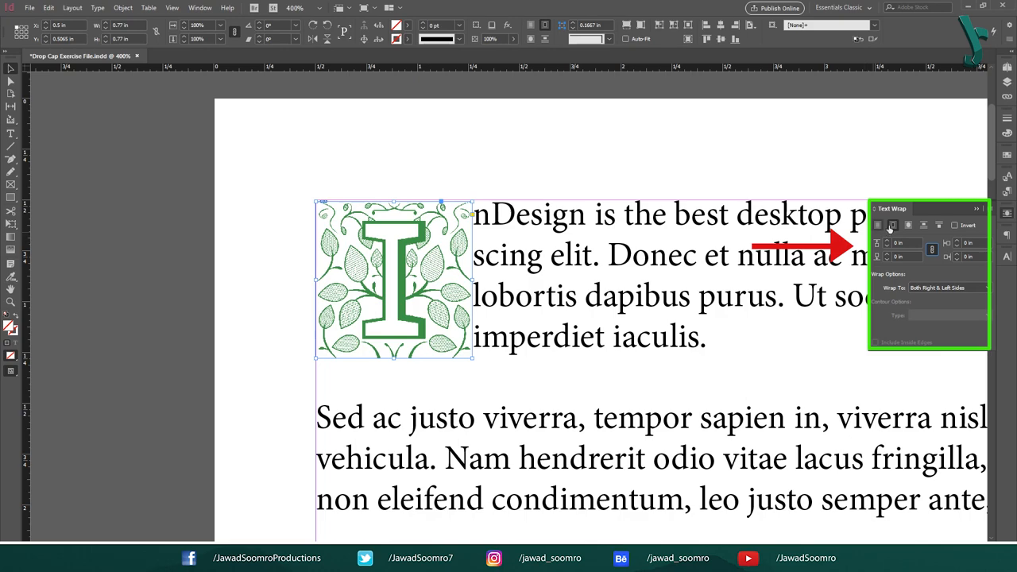
click(907, 244)
click(976, 242)
click(907, 257)
click(971, 257)
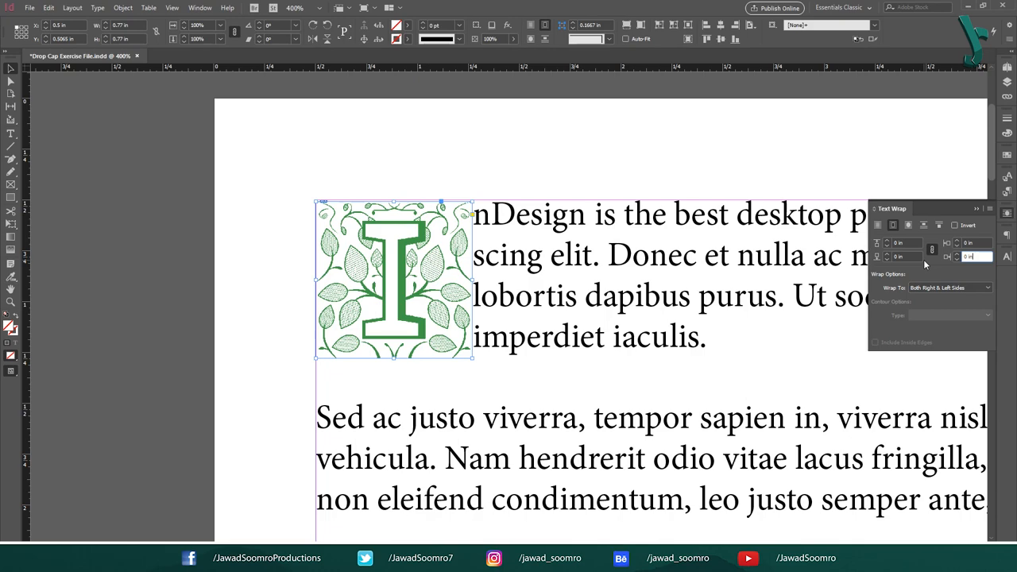
click(913, 242)
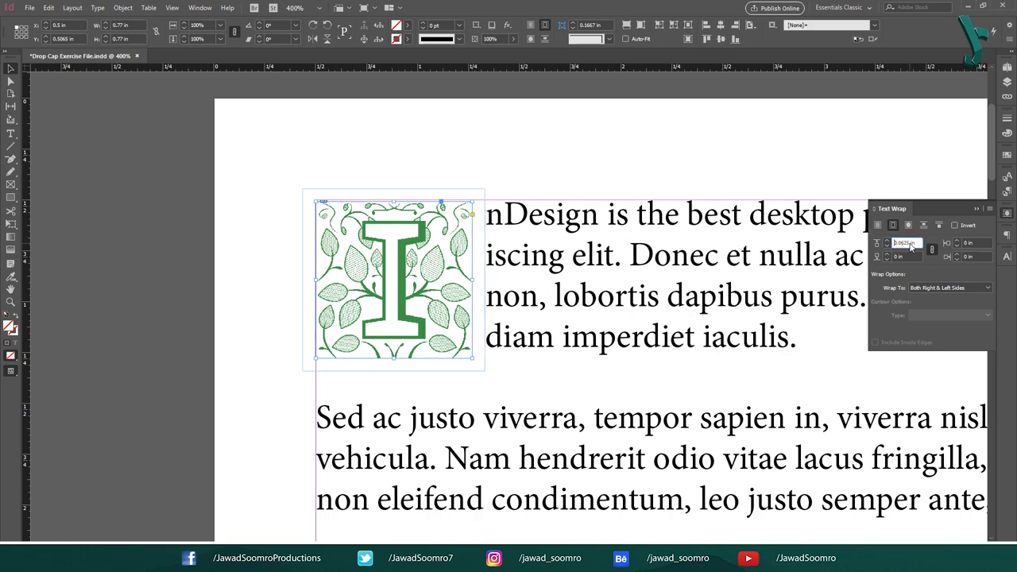
click(912, 255)
key(Up)
key(Up)
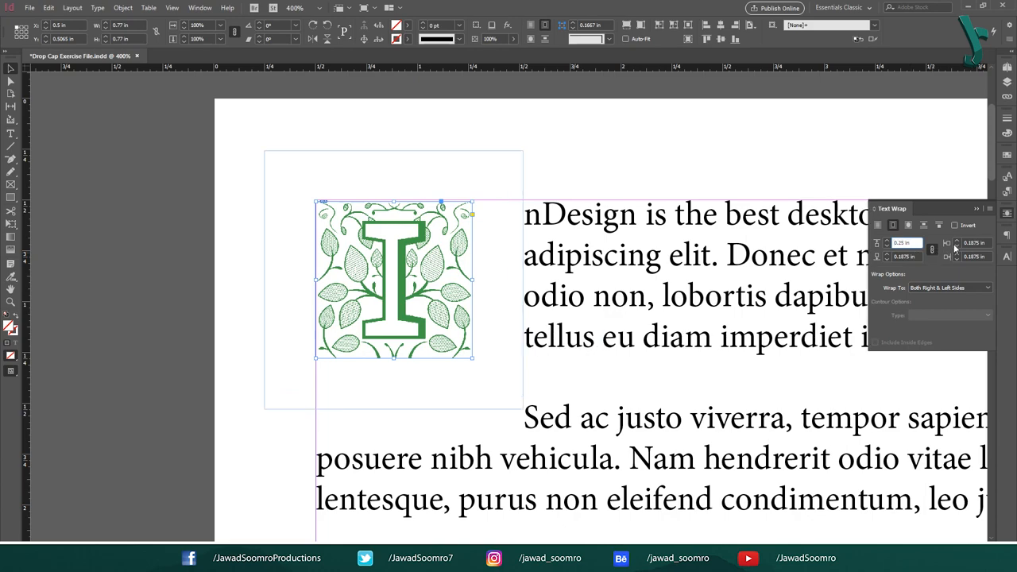
key(Up)
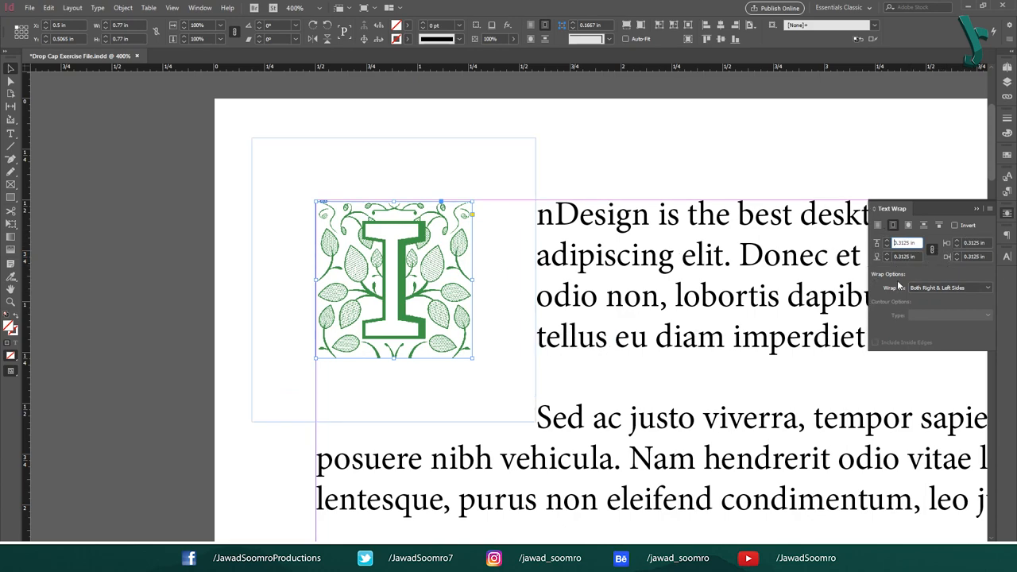
key(Up)
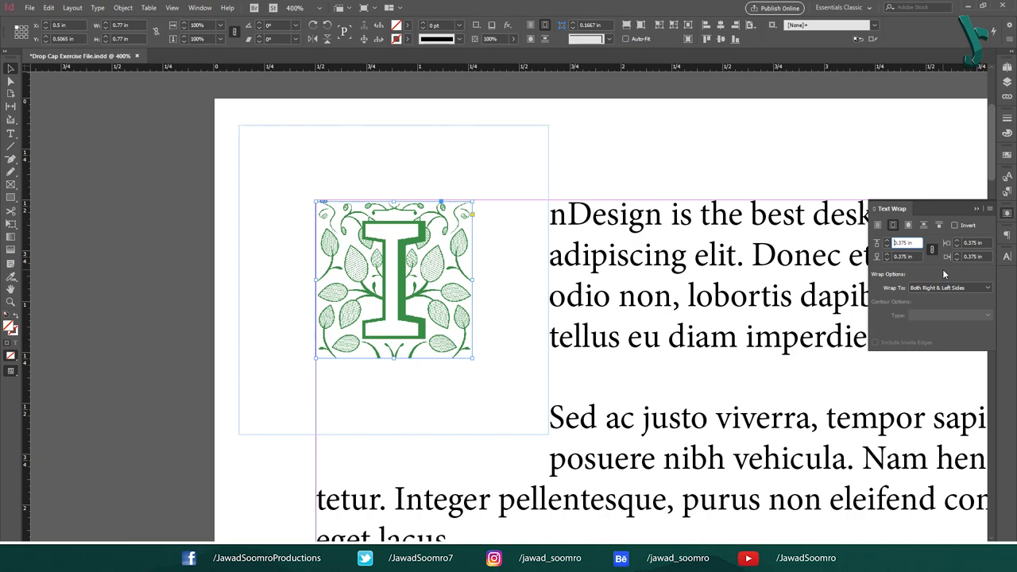
- Reset the offsets, link all four, and step the even wrap gap to about 0.25 in
click(933, 251)
key(ctrl+z)
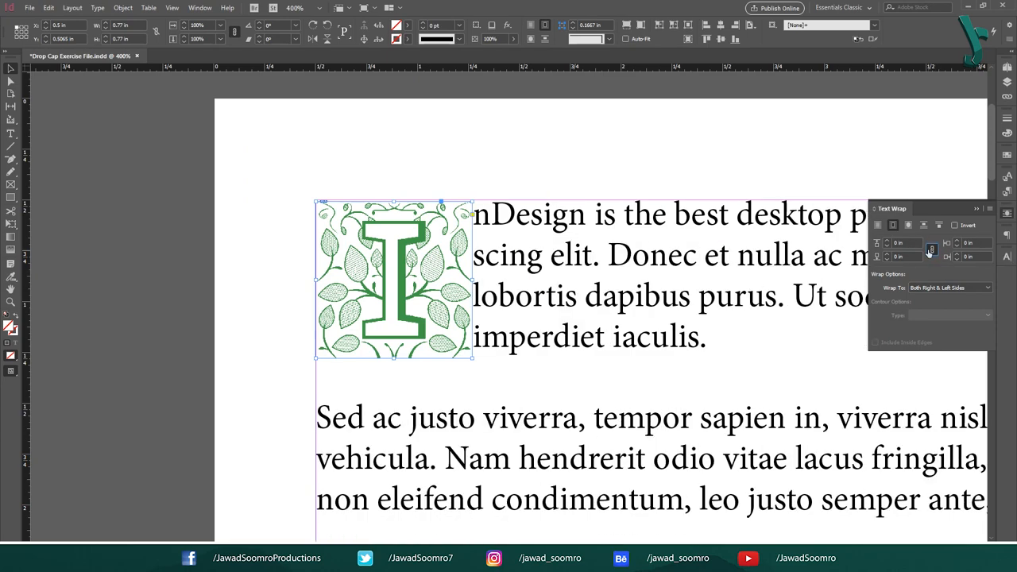
click(929, 251)
click(901, 242)
key(Up)
key(Up)
key(Up)
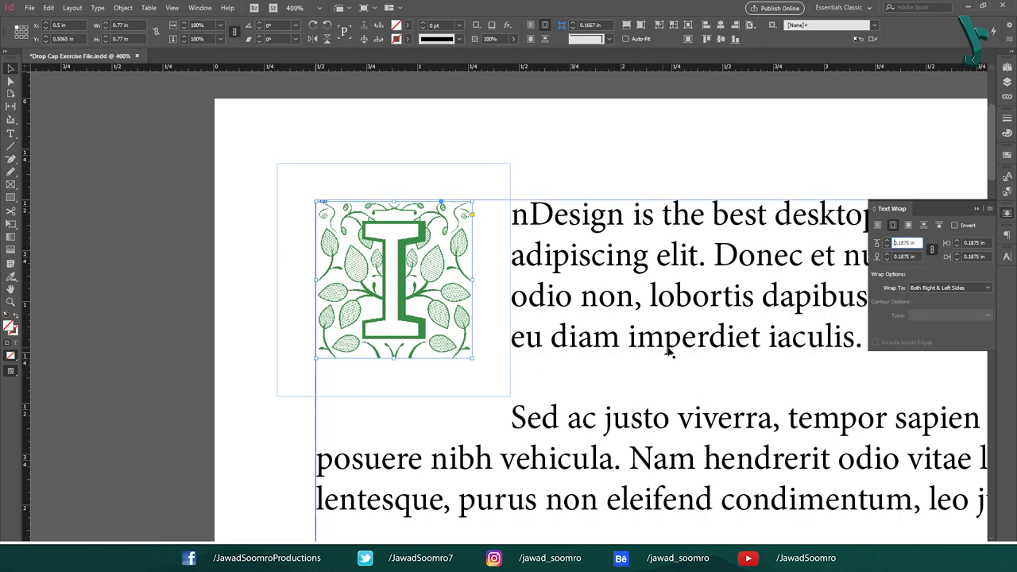
key(Up)
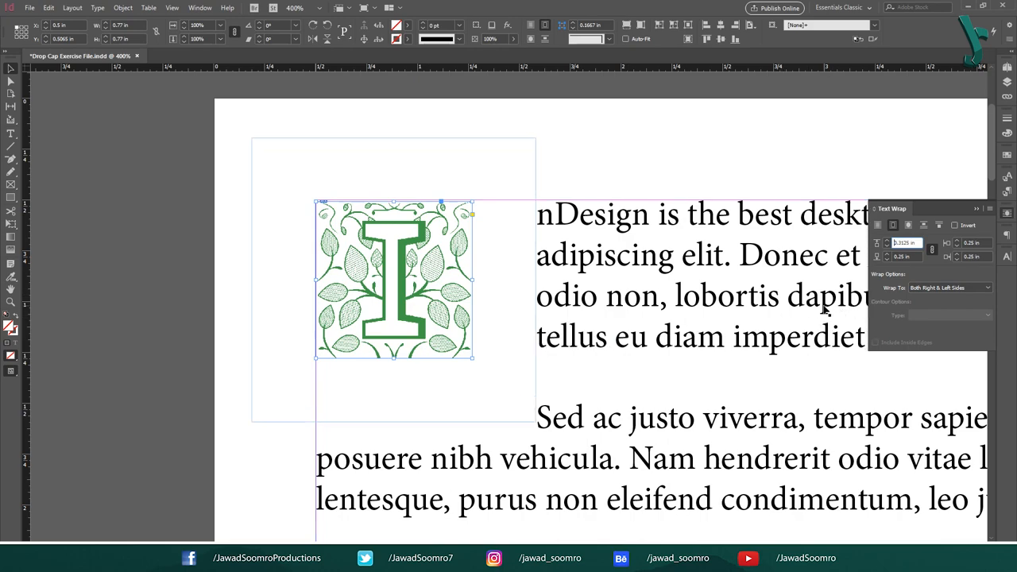
key(Up)
key(Down)
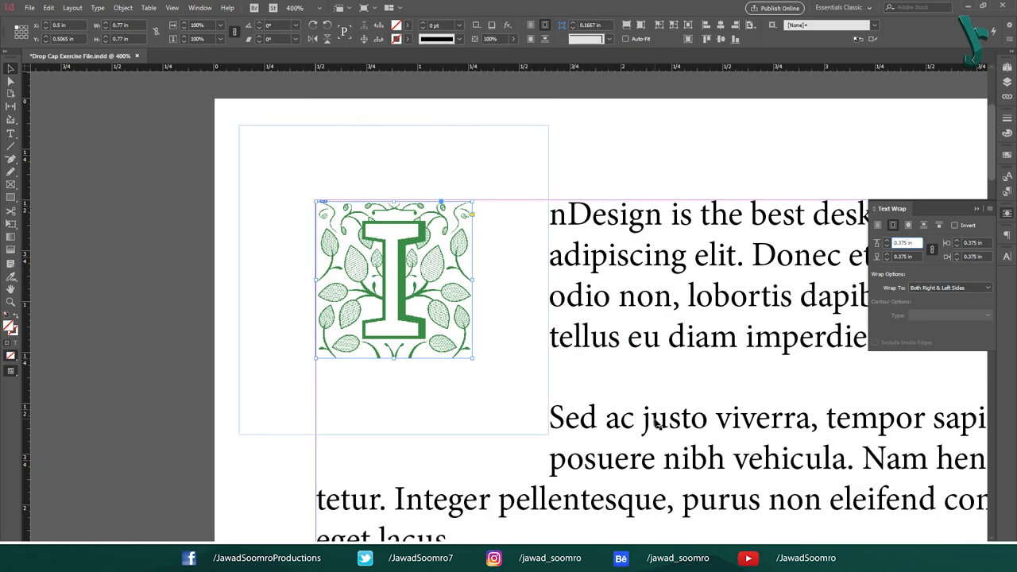
key(Down)
key(Down)
key(Down)
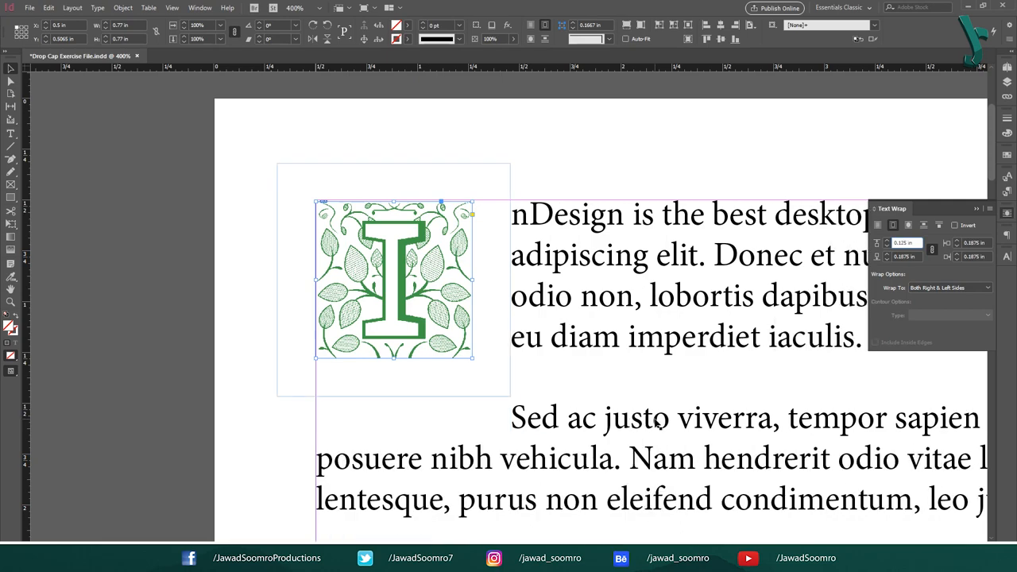
key(Down)
key(Down)
key(Down)
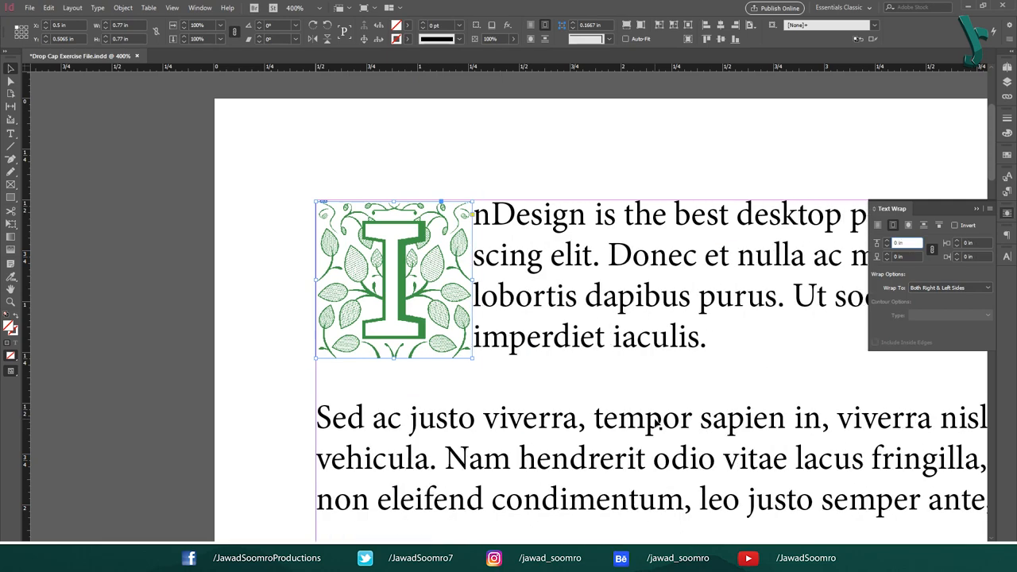
key(Up)
key(Up)
key(Up)
key(Up)
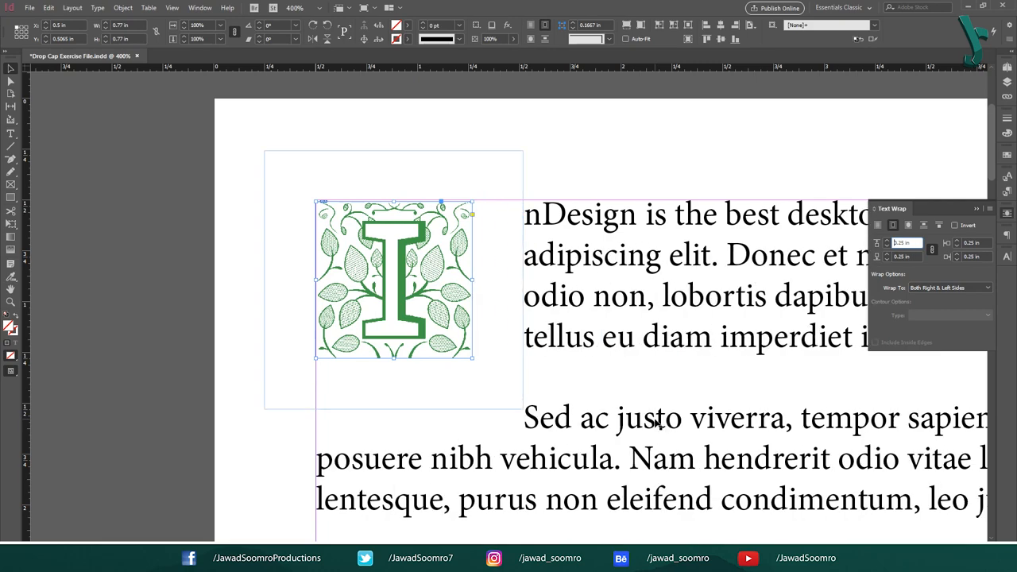
key(Up)
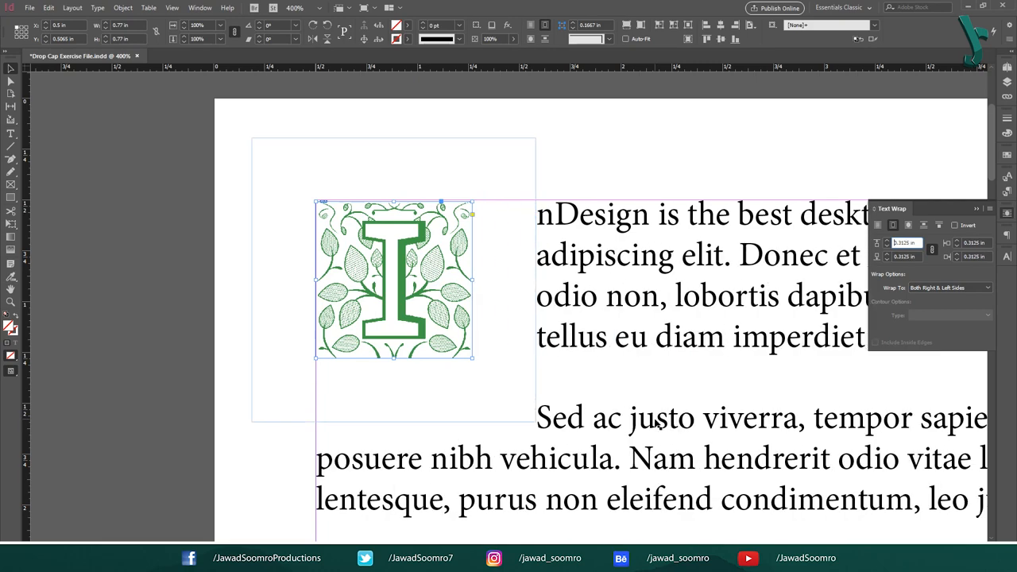
- Nudge the linked wrap offset between 0.0625 and 0.125 in
key(Down)
key(Down)
key(Down)
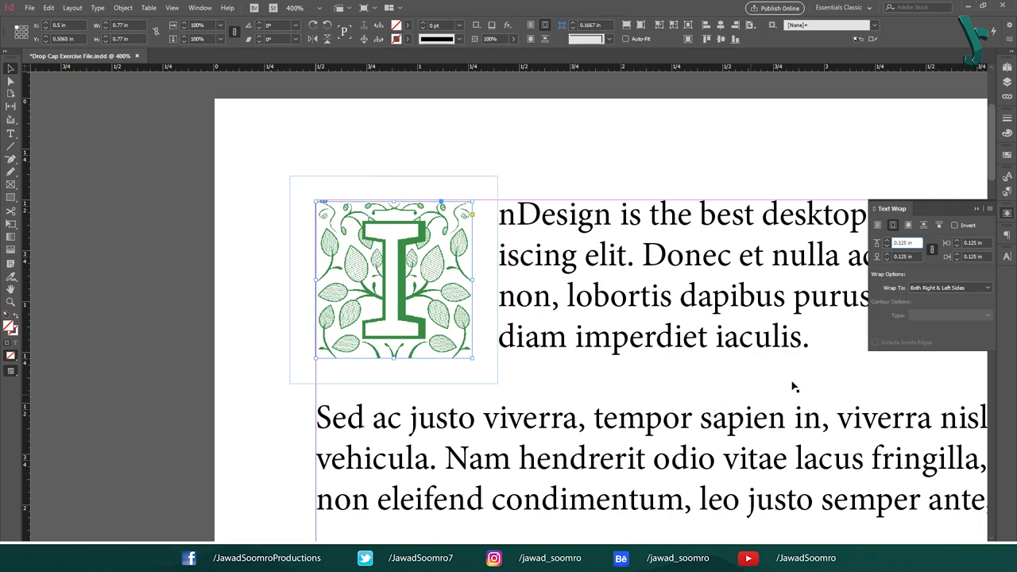
click(889, 246)
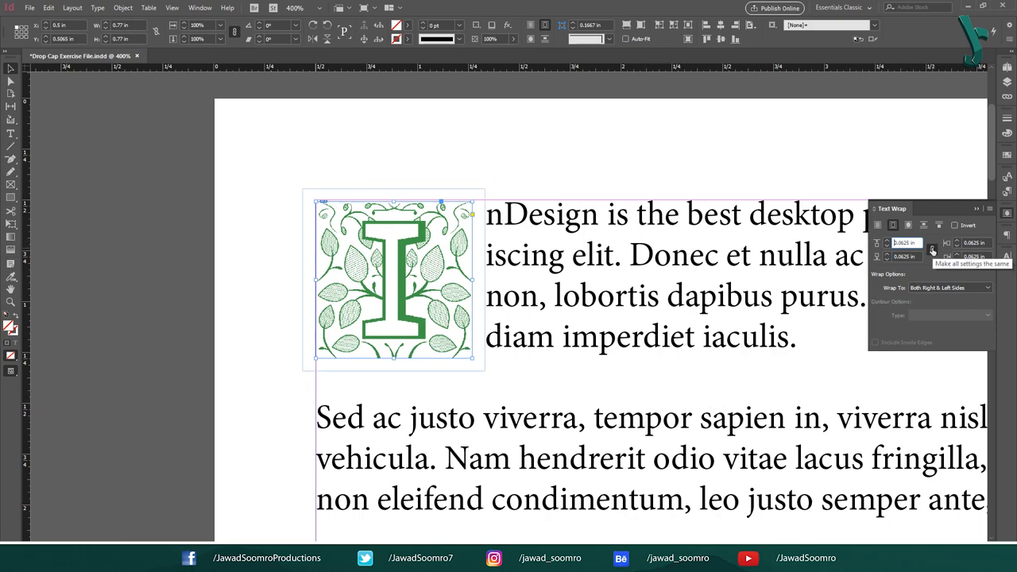
key(Up)
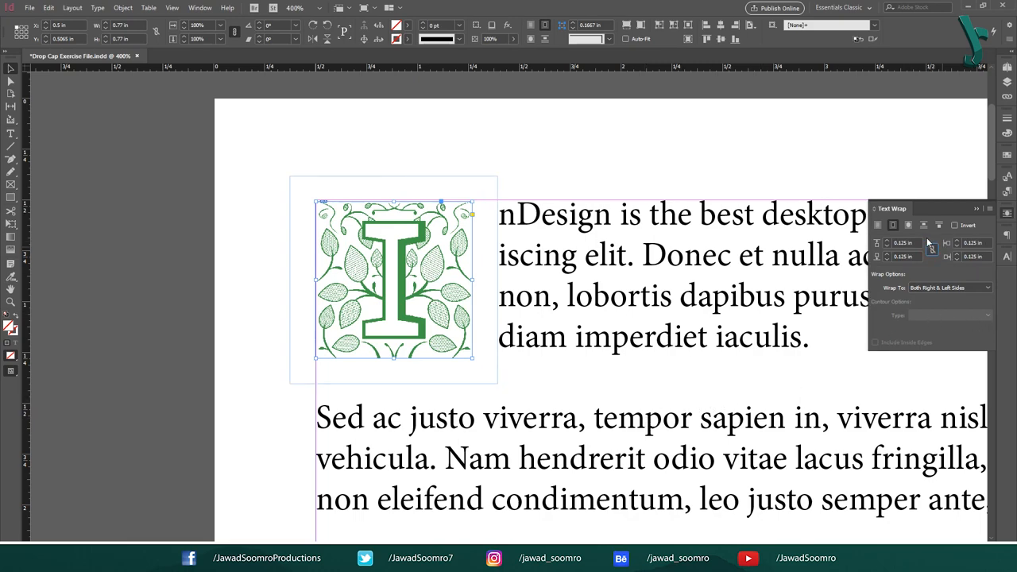
- Set wrap offsets to 1 in on top and sides and 0 at the bottom, then view the whole page
double_click(904, 243)
text(1)
click(974, 244)
text(1)
click(913, 254)
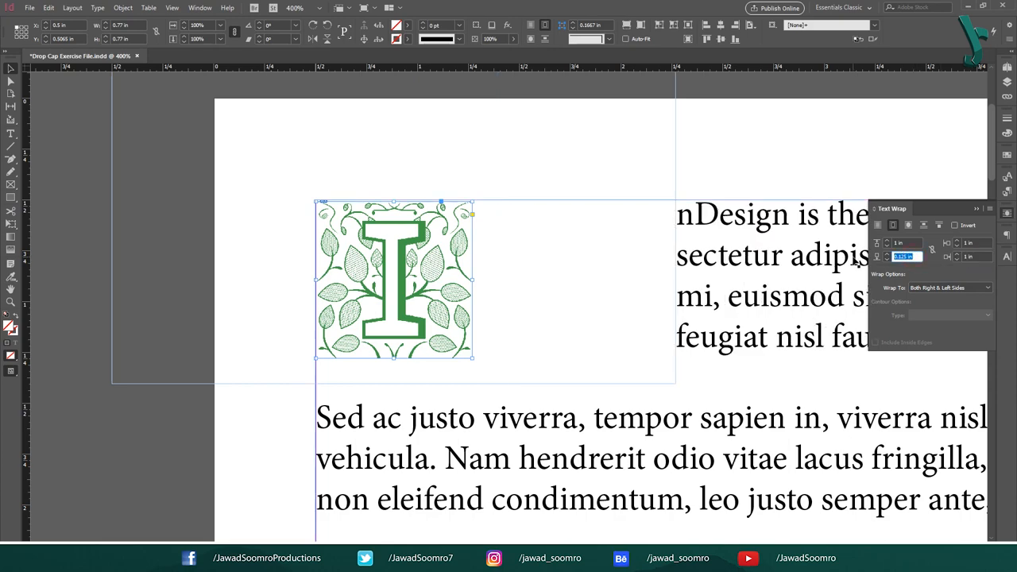
text(0)
key(Return)
key(ctrl+minus)
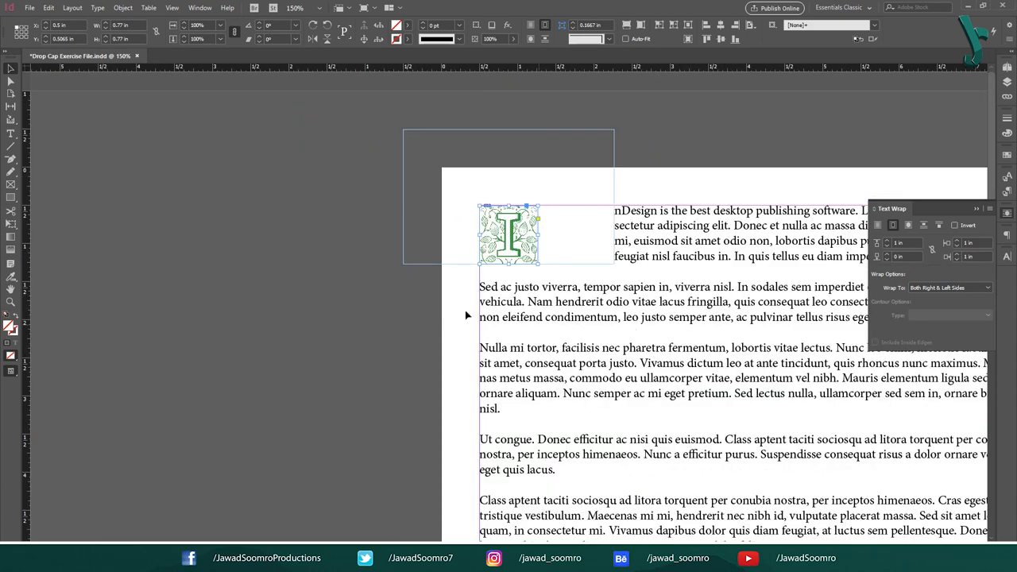
scroll(444, 314, up, 2)
scroll(660, 272, right, 2)
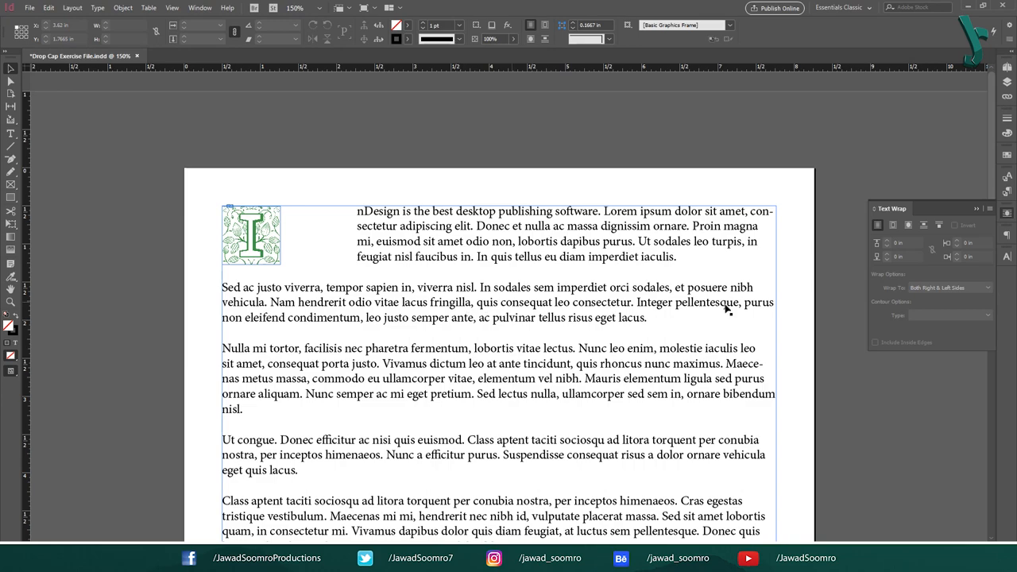
- Link the drop cap frame's wrap offsets together, undoing an accidental frame resize
click(251, 235)
click(931, 251)
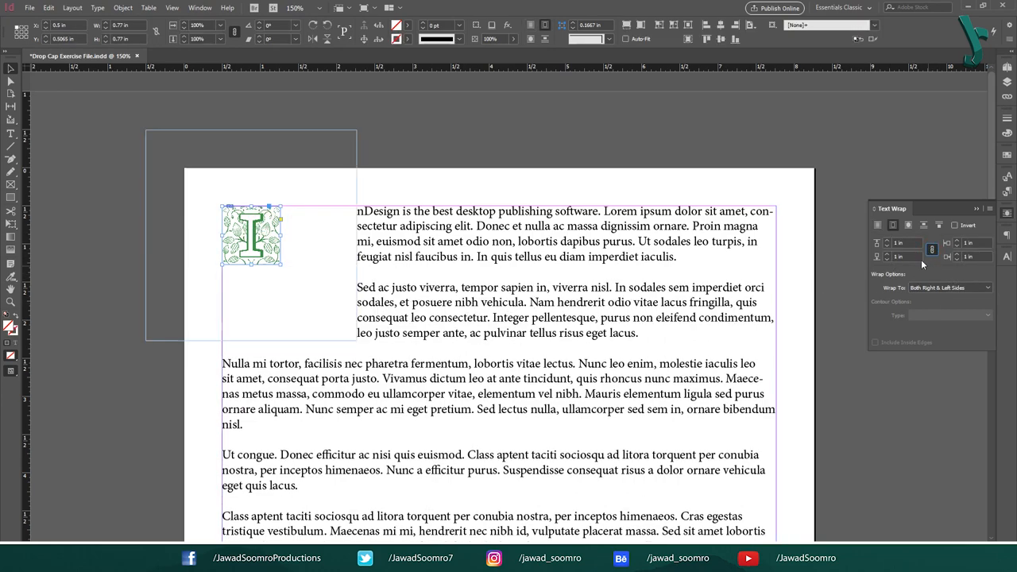
click(485, 127)
click(253, 235)
drag(281, 263, 356, 340)
key(ctrl+z)
- Reduce the wrap offsets so the first paragraph sits close beside the drop cap
click(448, 145)
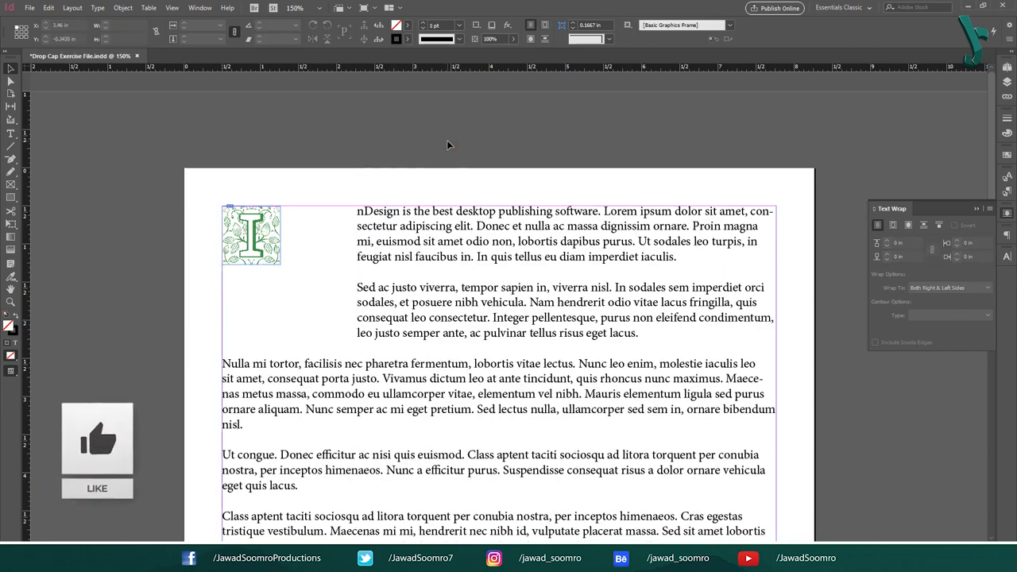
drag(355, 340, 281, 264)
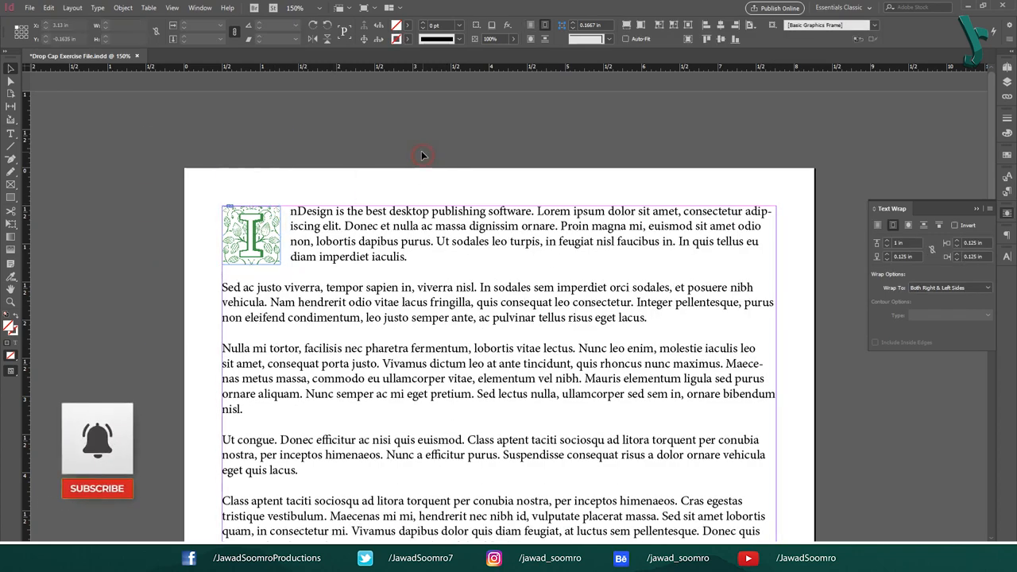
click(410, 151)
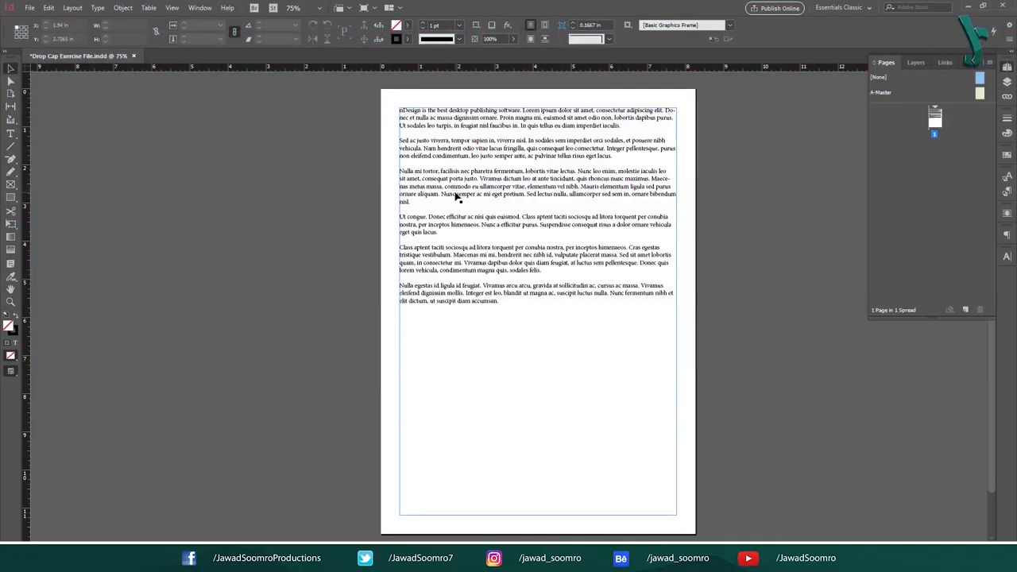
- Apply the A-Master to page 1 from the Pages panel
click(978, 94)
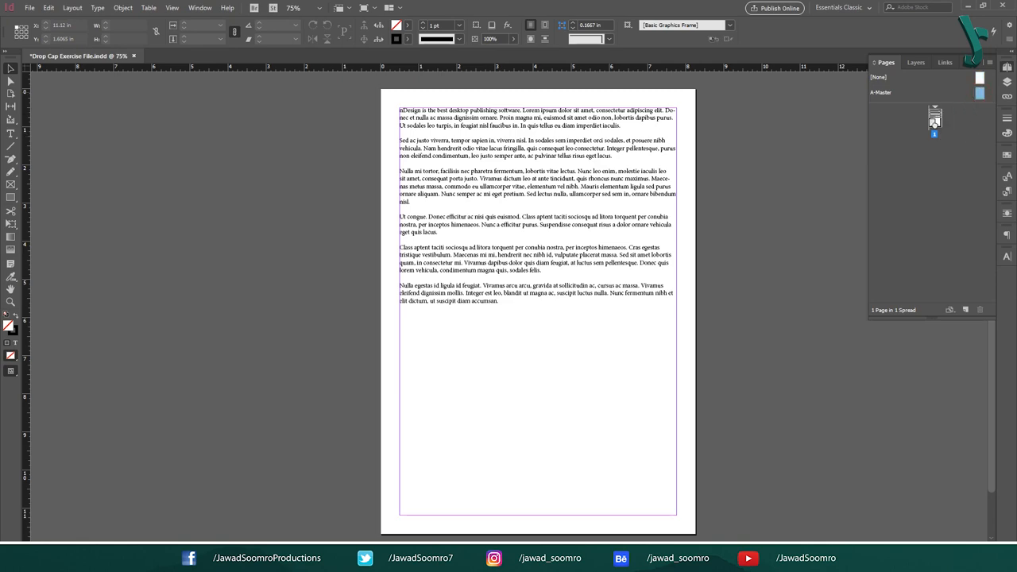
click(934, 119)
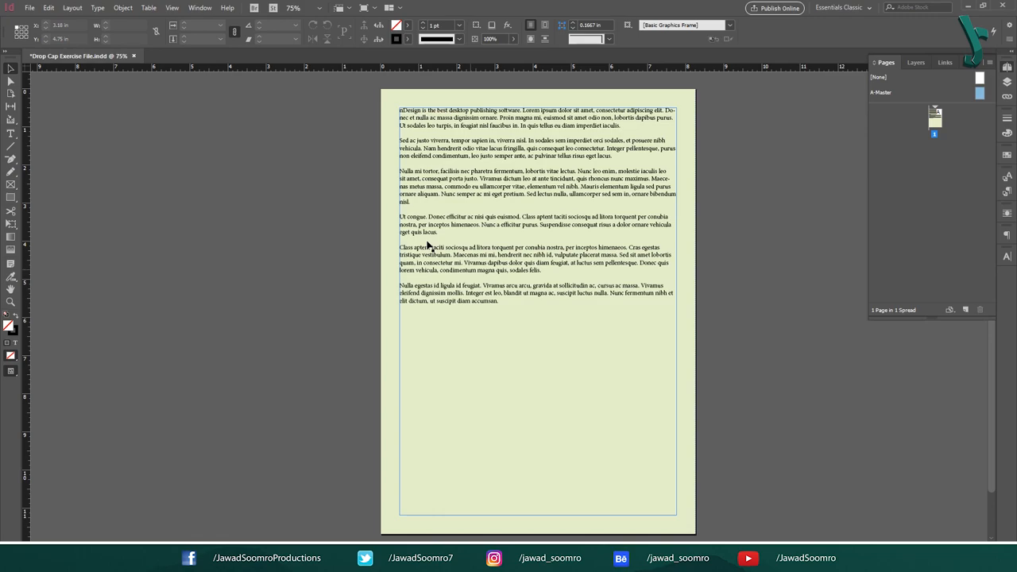
- Place Beautiful I-01-01.jpg and move it to the top-left of the body text
click(745, 178)
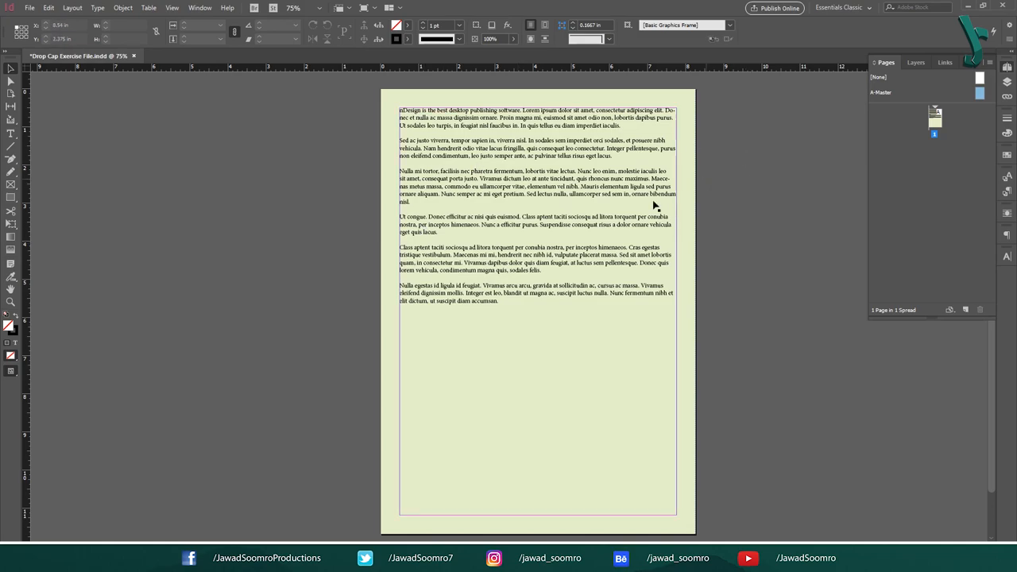
click(30, 8)
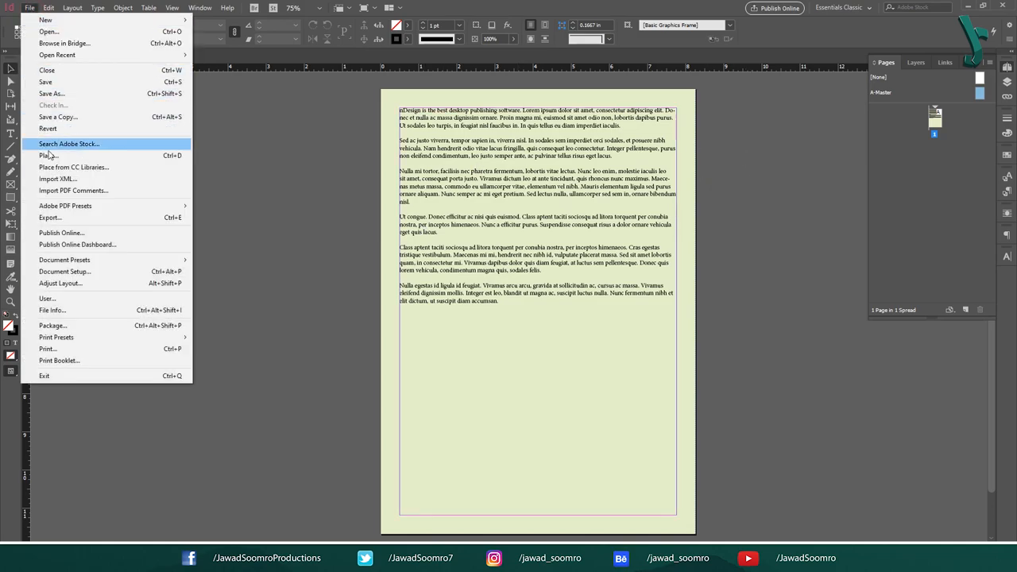
click(169, 158)
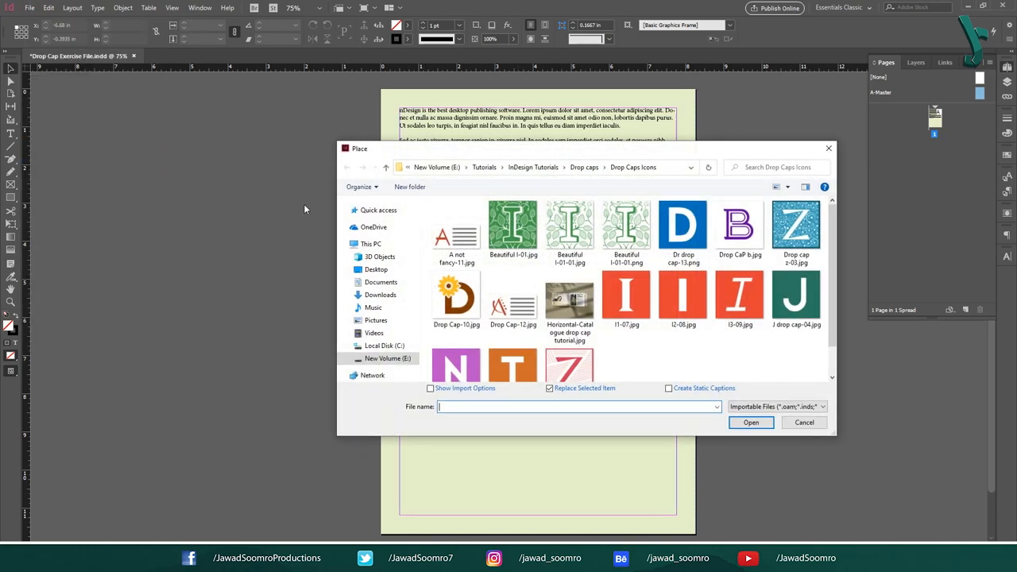
click(569, 234)
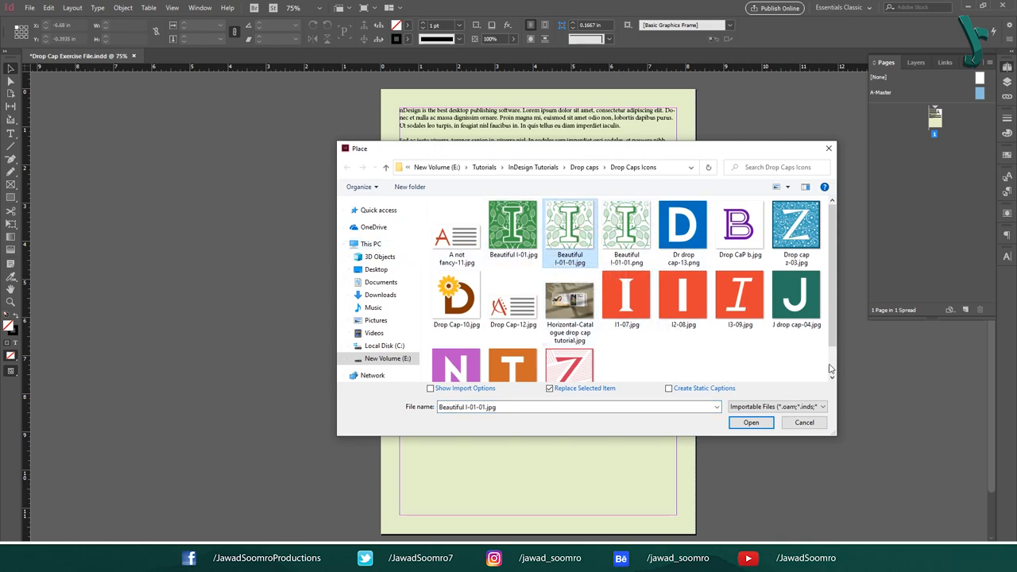
click(751, 422)
drag(524, 312, 405, 114)
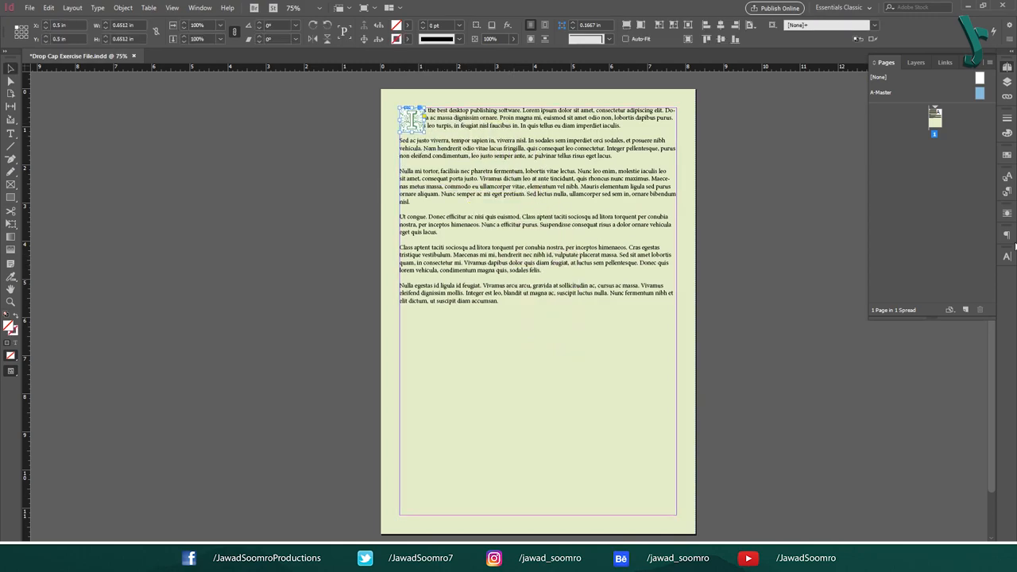
- Wrap text around the image's bounding box and enlarge the drop cap frame
key(ctrl+alt+w)
click(891, 226)
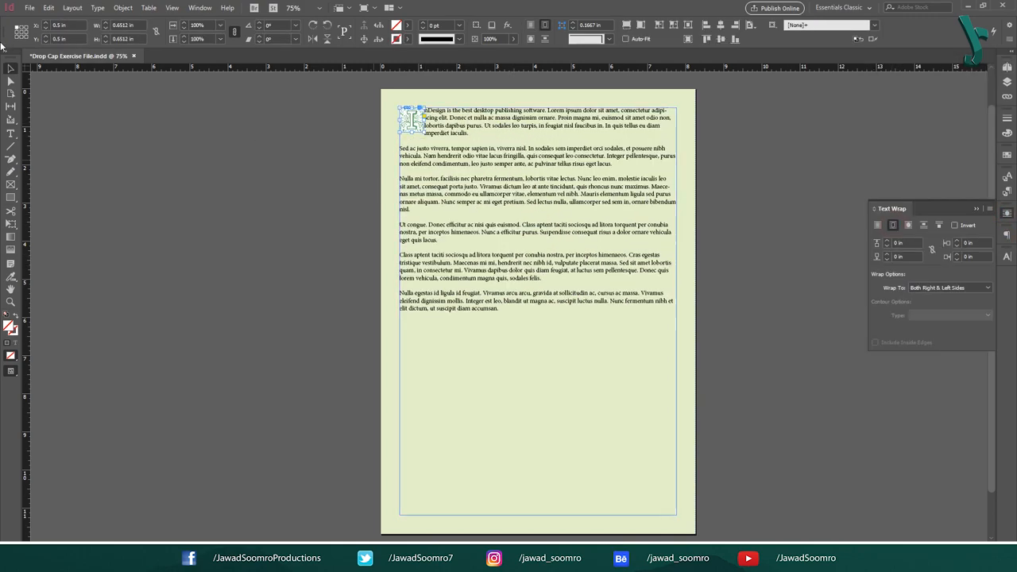
scroll(197, 218, up, 3)
click(183, 206)
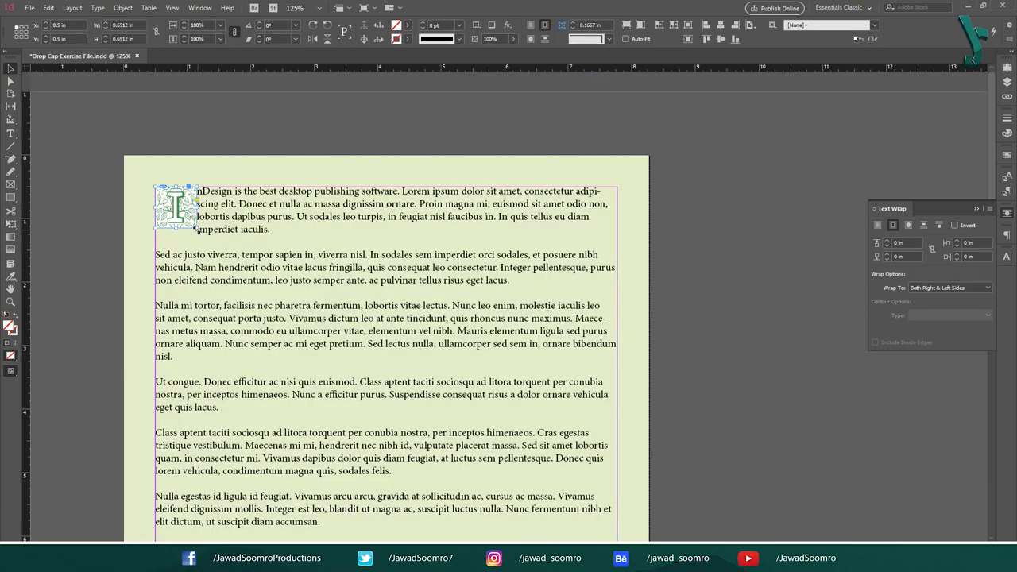
drag(196, 229, 205, 239)
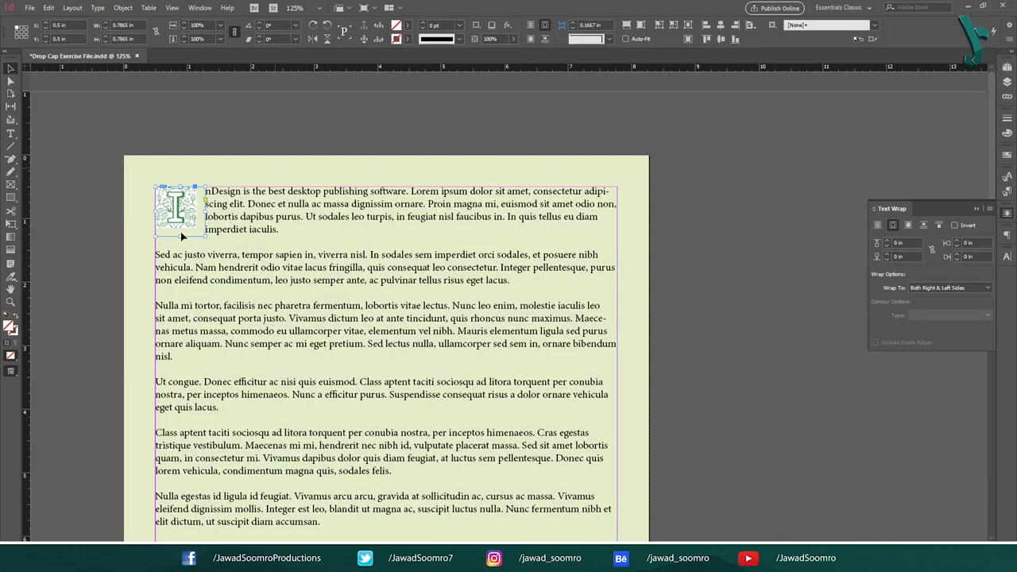
scroll(189, 222, up, 5)
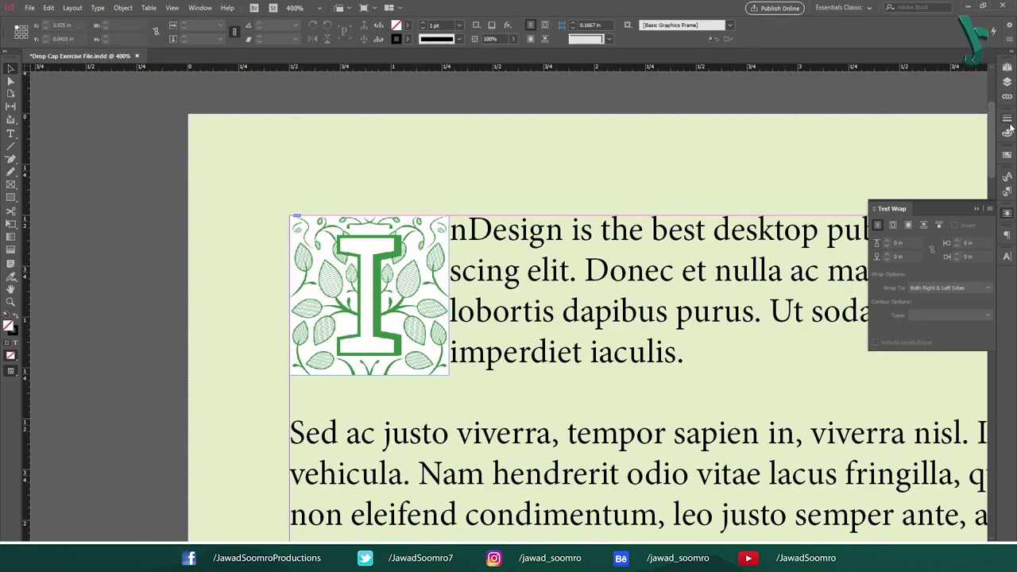
- Remove the master so page 1 turns white, then reapply A-Master for the pale green background
click(1007, 70)
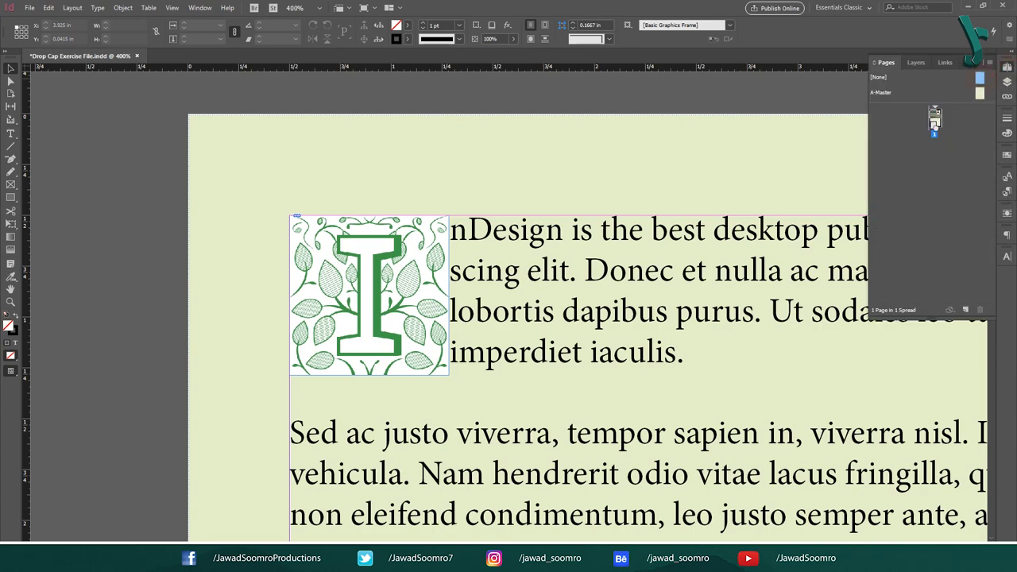
drag(979, 78, 935, 118)
click(483, 162)
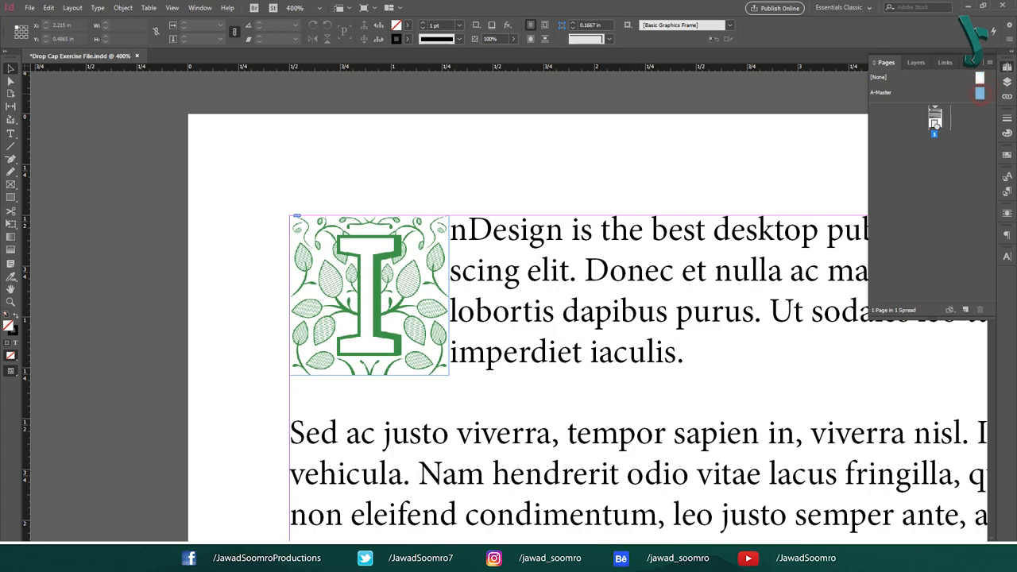
drag(980, 93, 935, 119)
click(545, 150)
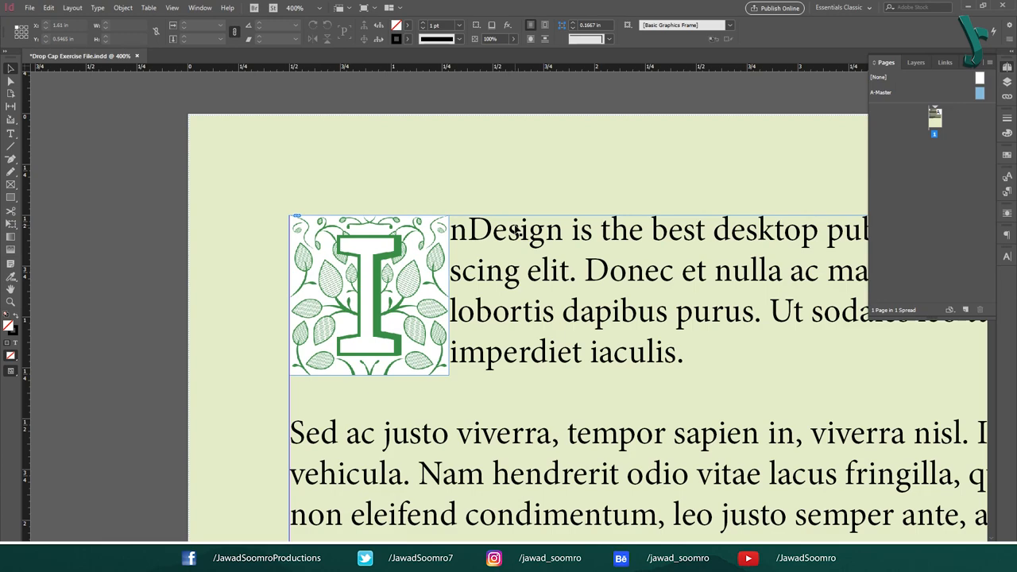
mouse_move(368, 295)
mouse_move(430, 271)
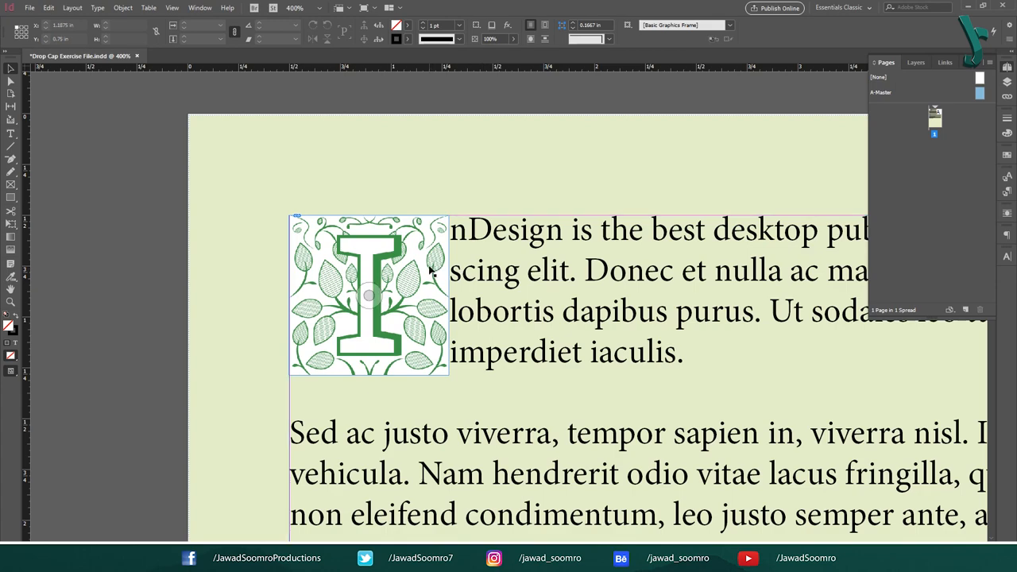
click(411, 277)
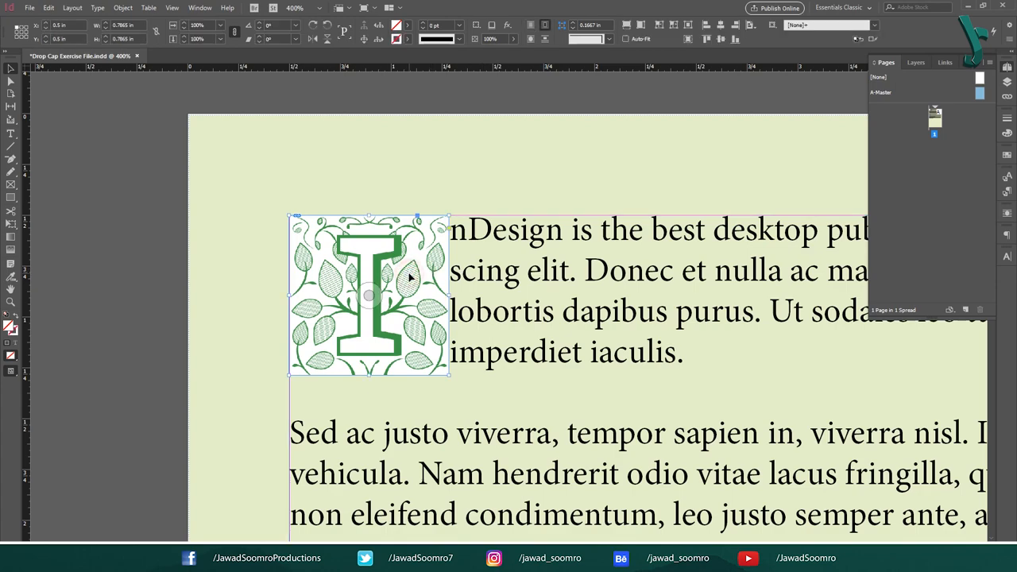
scroll(393, 270, up, 2)
scroll(508, 302, up, 3)
scroll(592, 318, up, 2)
scroll(589, 312, up, 2)
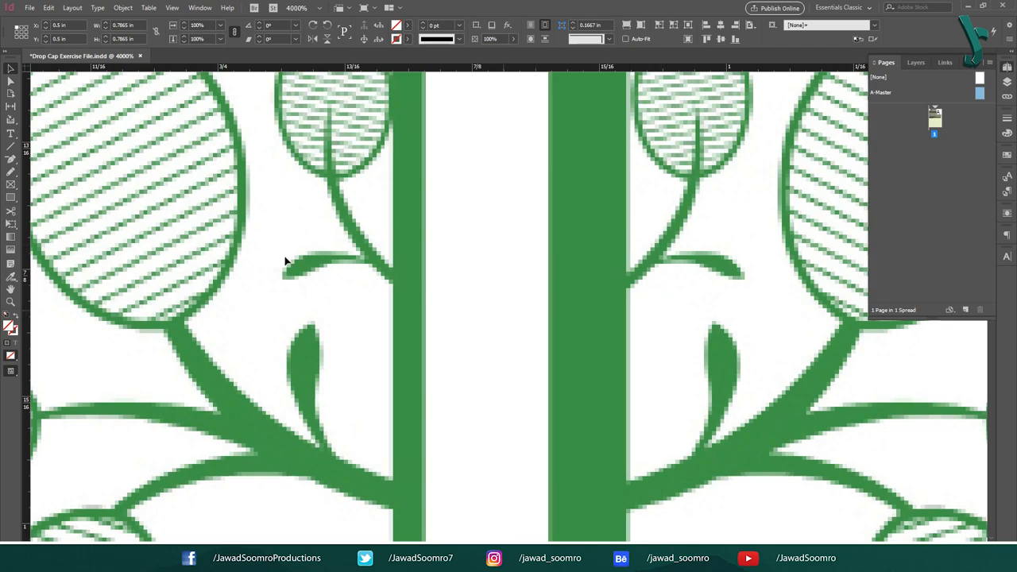
scroll(173, 236, down, 5)
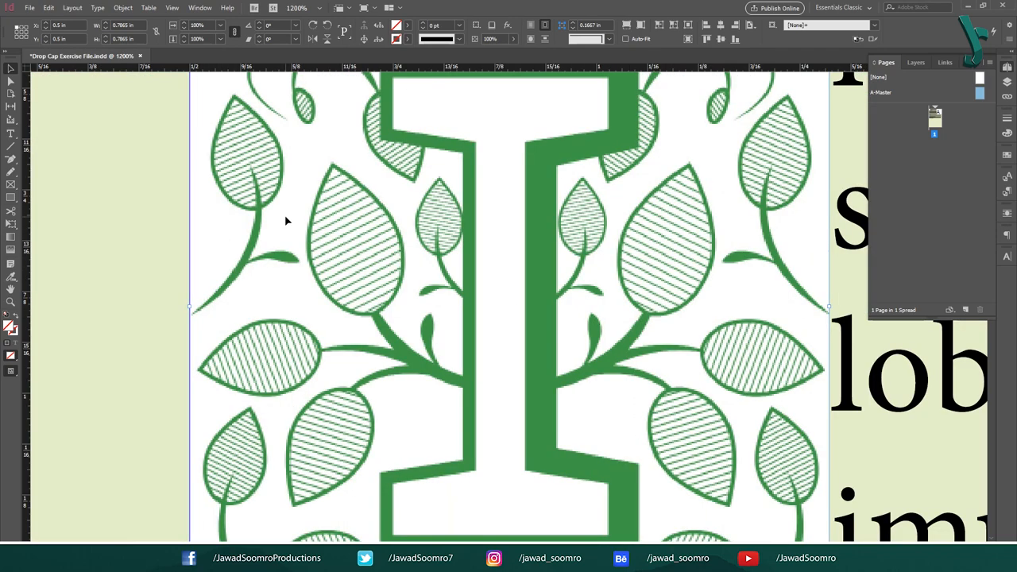
scroll(286, 215, down, 5)
- Delete the image drop cap and apply the Drop Caps paragraph style to the text
key(Delete)
double_click(738, 205)
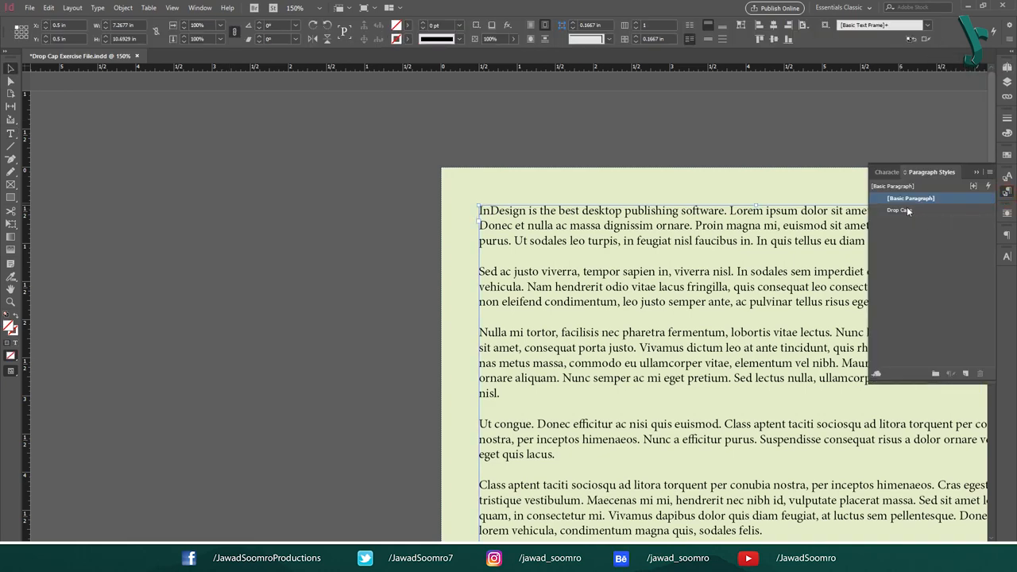
click(910, 210)
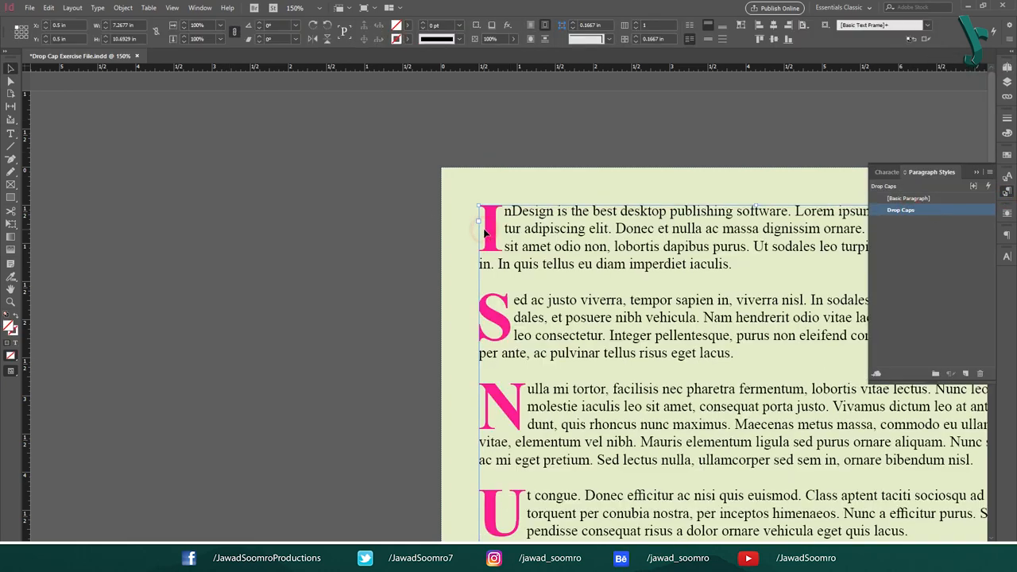
scroll(484, 317, down, 5)
scroll(287, 226, up, 8)
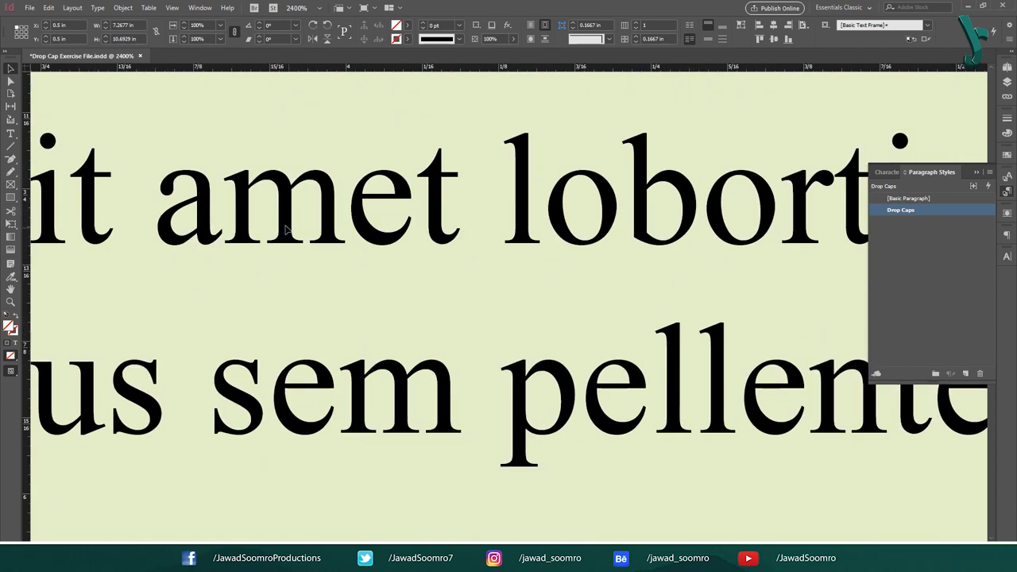
- Inspect the pink drop caps across the page, then undo the style so text is plain
key(space)
drag(230, 198, 644, 238)
drag(620, 294, 635, 223)
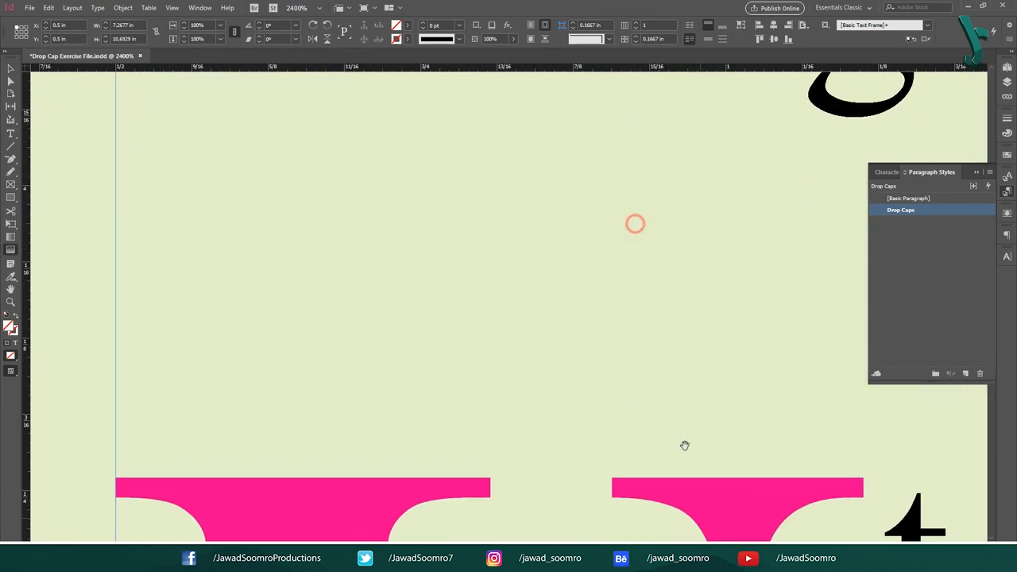
drag(635, 333, 582, 290)
scroll(582, 290, up, 5)
scroll(582, 238, up, 5)
scroll(583, 238, up, 5)
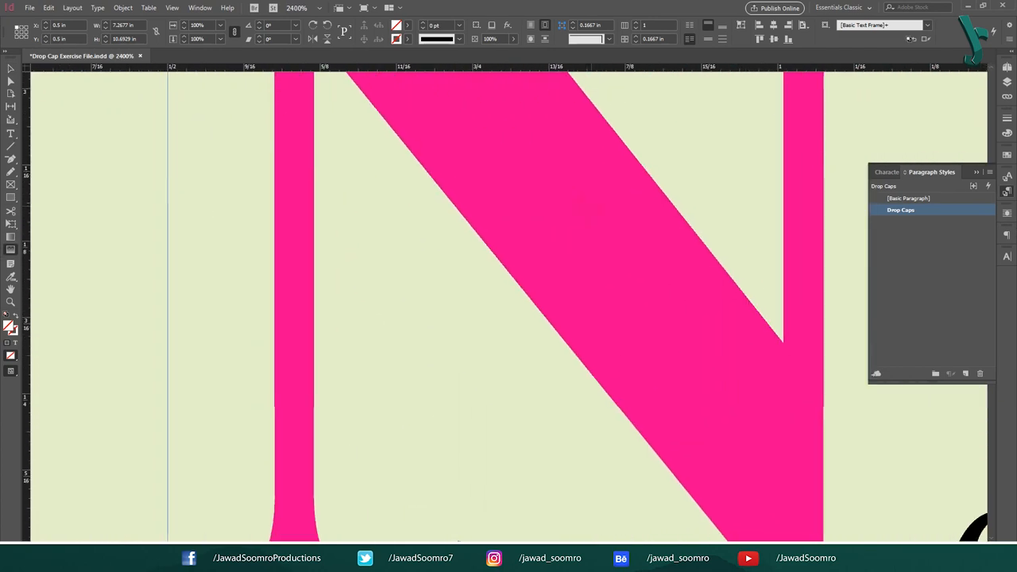
scroll(465, 483, down, 5)
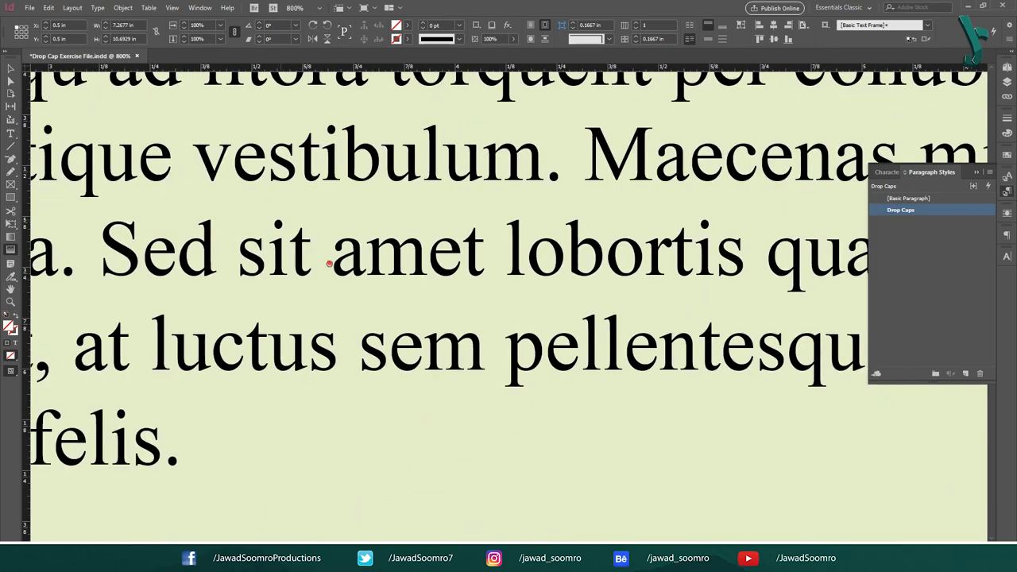
scroll(397, 318, down, 5)
scroll(242, 254, down, 3)
scroll(242, 255, down, 5)
key(ctrl+z)
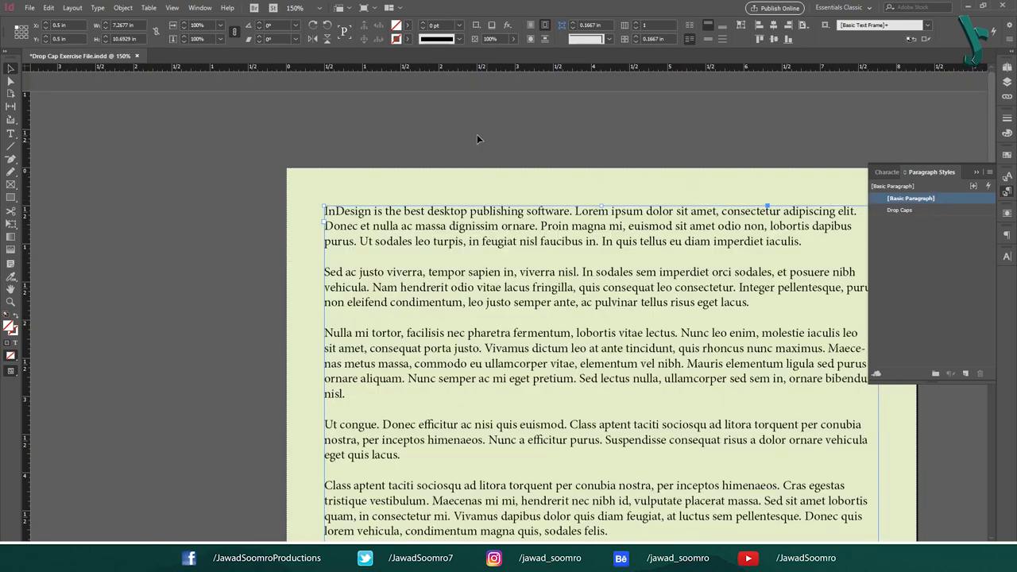
- Place Beautiful I-01.jpg drawn at the start of the first paragraph
click(464, 124)
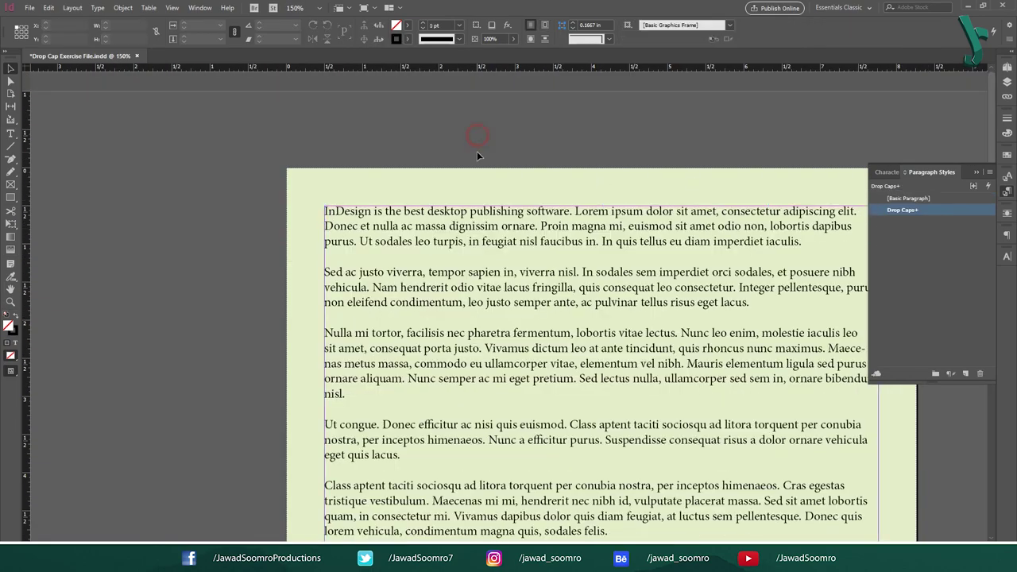
click(28, 7)
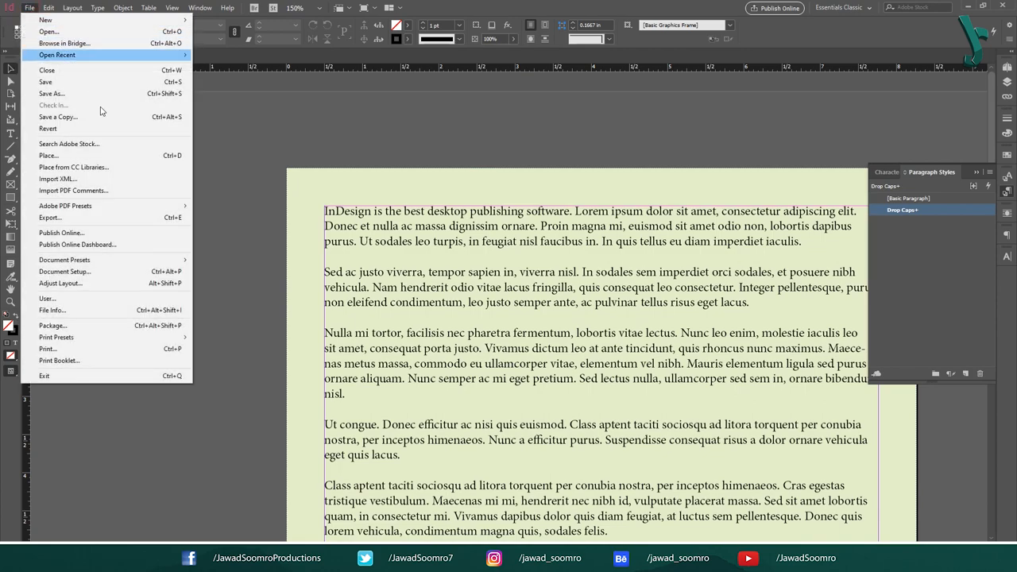
click(48, 157)
click(512, 226)
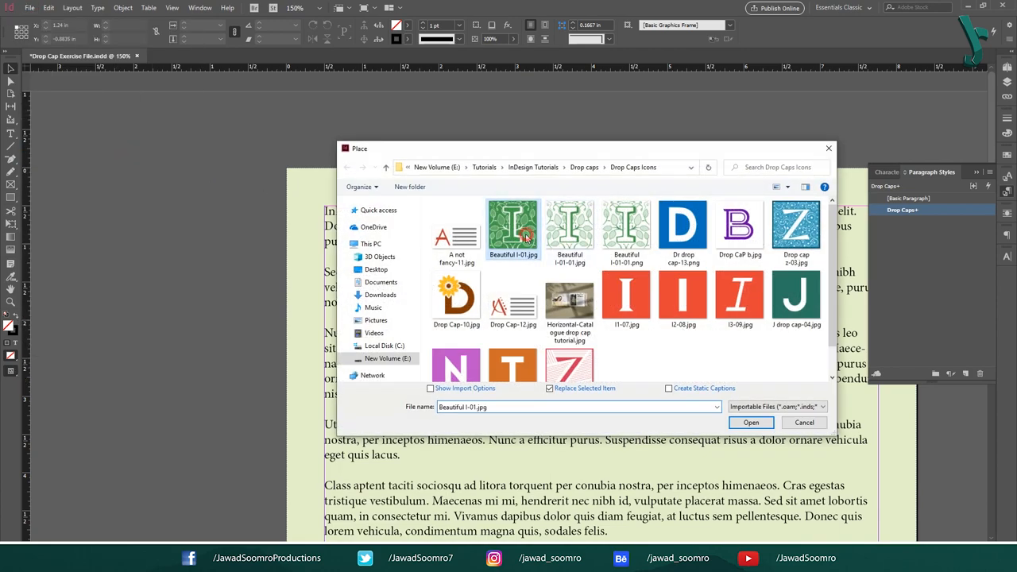
click(751, 422)
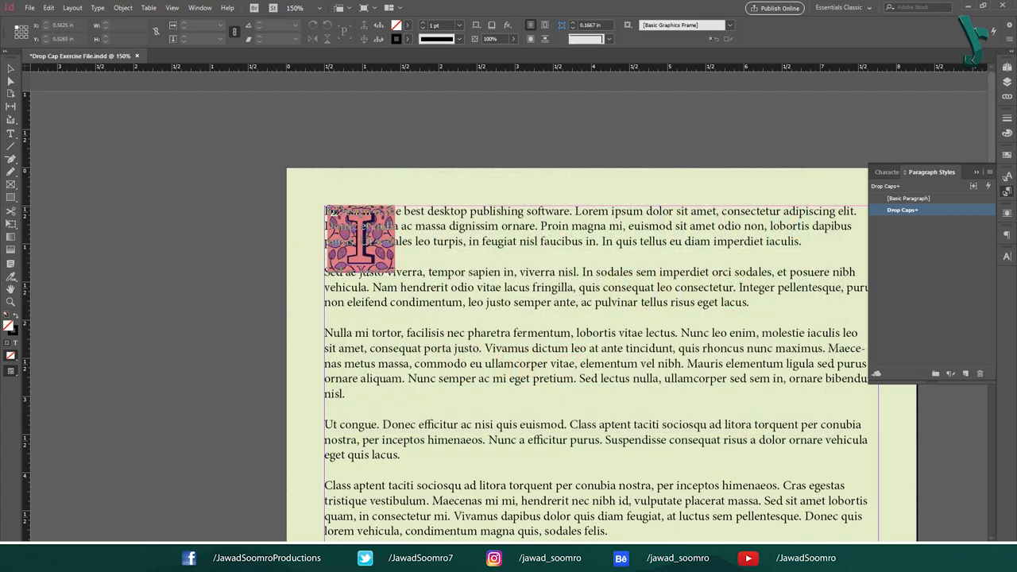
drag(324, 208, 369, 246)
- Wrap text around its bounding box with 0.125 in right offset, enlarge to about 0.74 in and fit content
click(1006, 212)
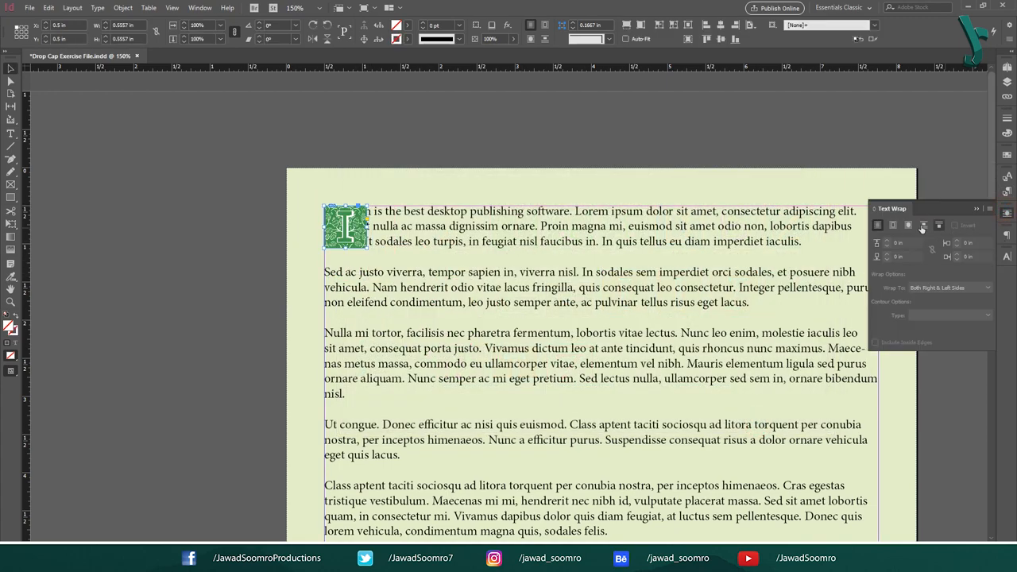
click(891, 226)
click(957, 252)
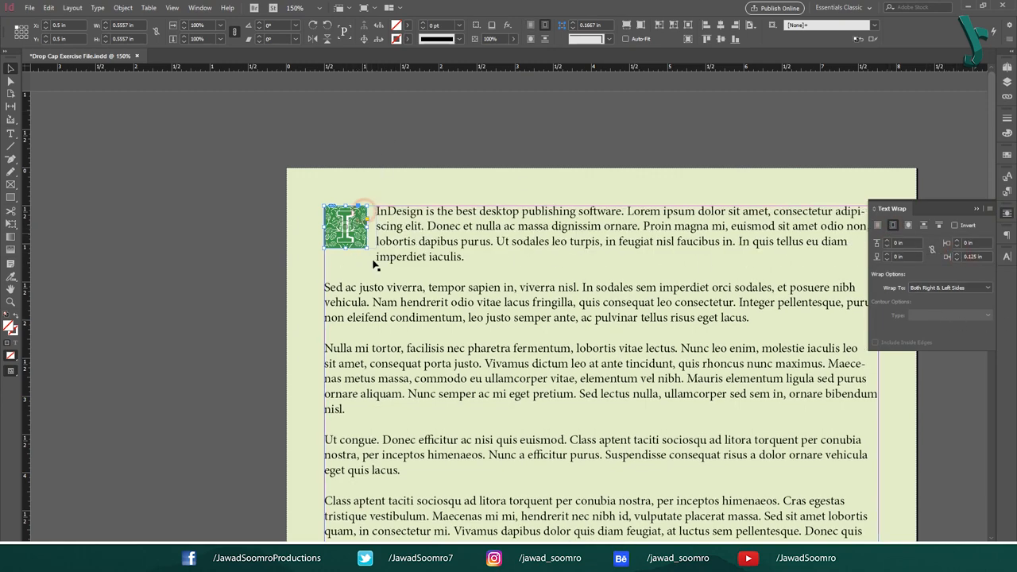
drag(367, 247, 379, 261)
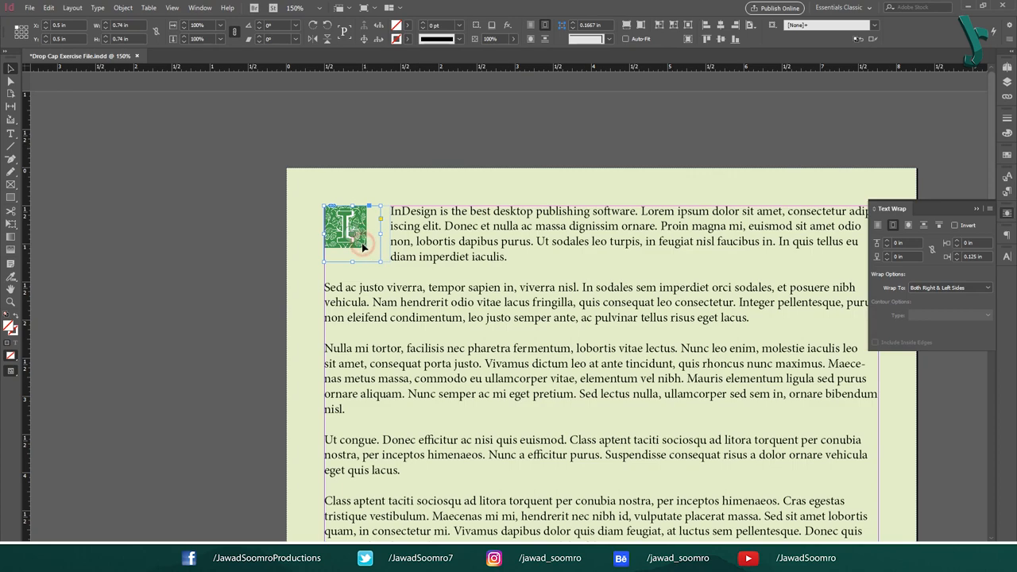
double_click(361, 236)
click(399, 153)
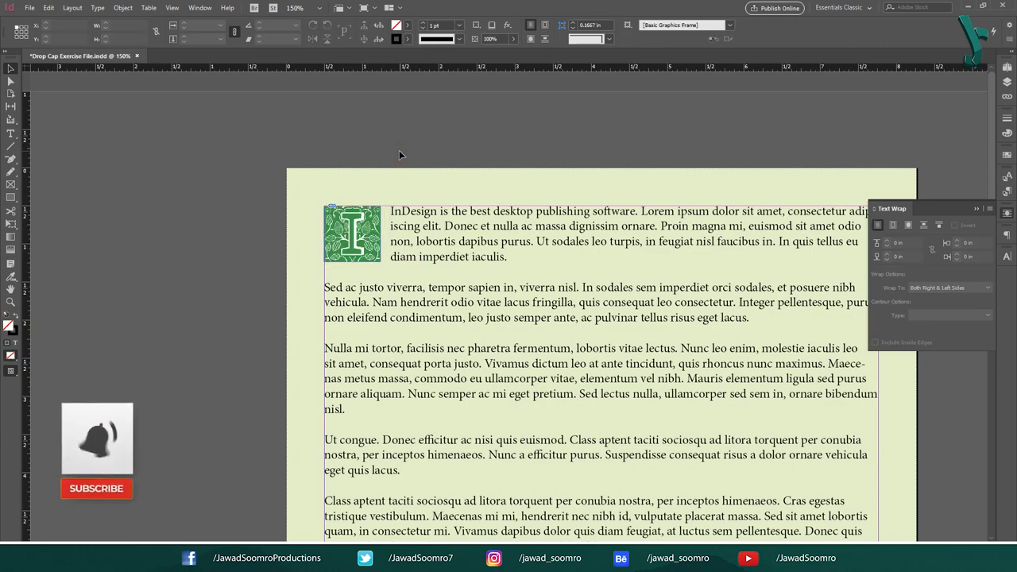
- Set the drop-cap image to High Quality Display and fit the page in the window
click(356, 234)
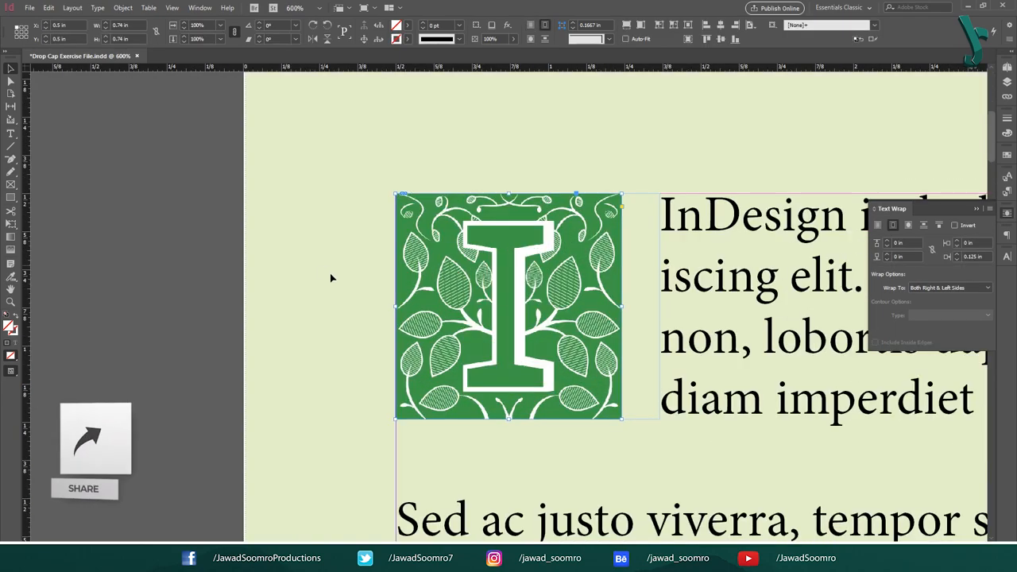
scroll(349, 286, up, 10)
right_click(659, 229)
click(508, 302)
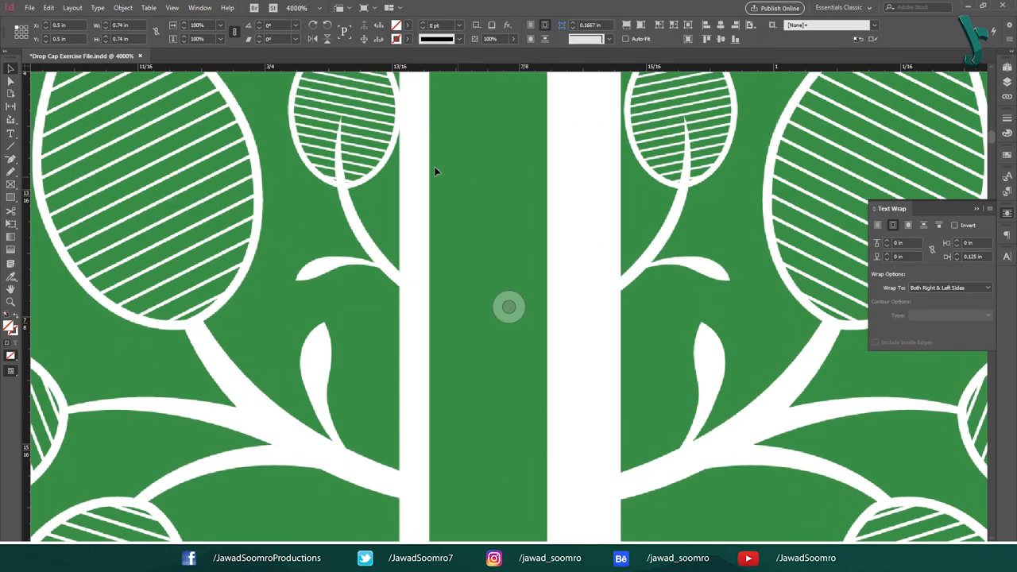
scroll(508, 302, down, 5)
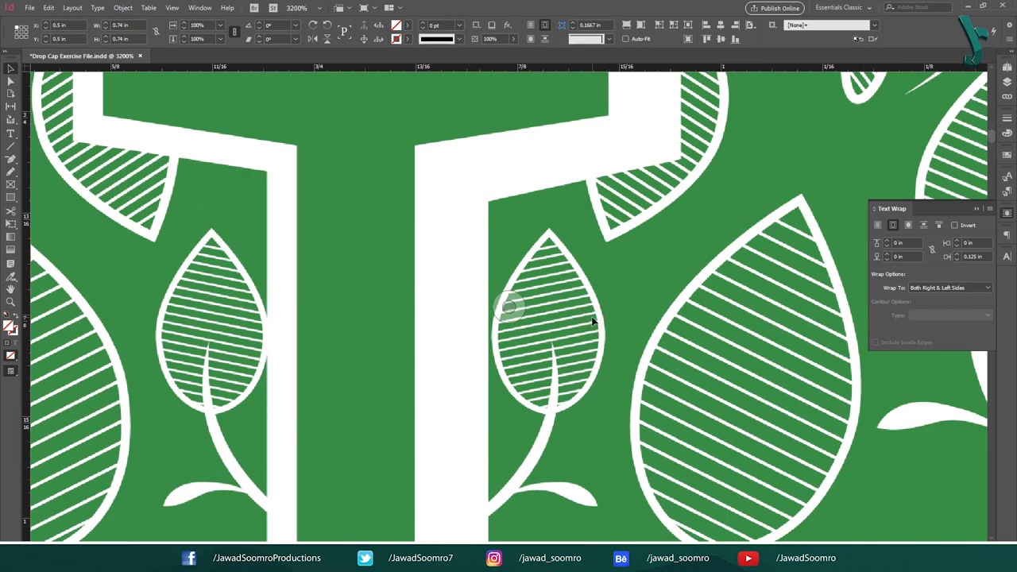
scroll(590, 315, down, 3)
scroll(591, 315, down, 2)
scroll(591, 316, down, 5)
scroll(619, 238, down, 3)
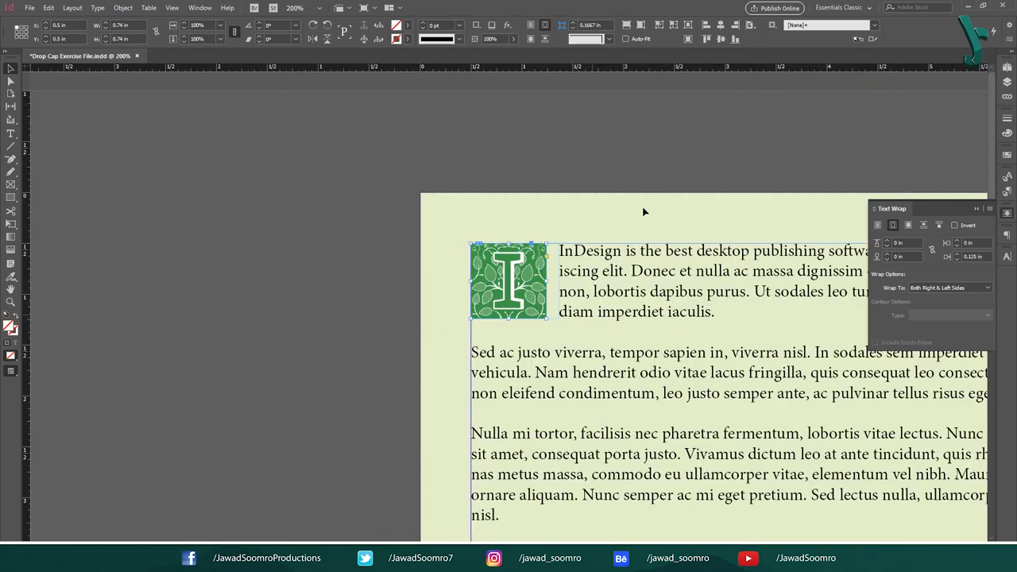
click(648, 152)
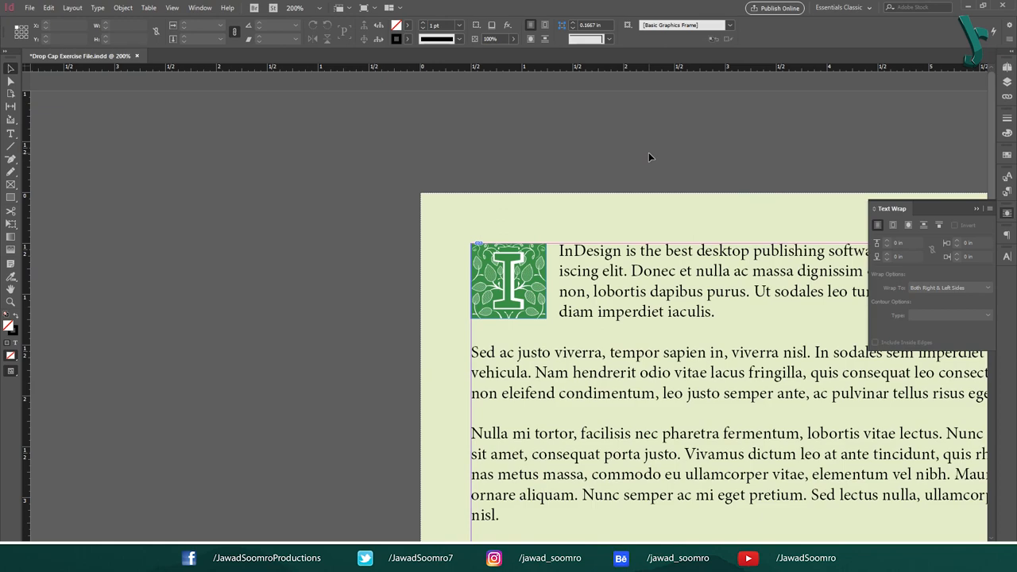
key(ctrl+0)
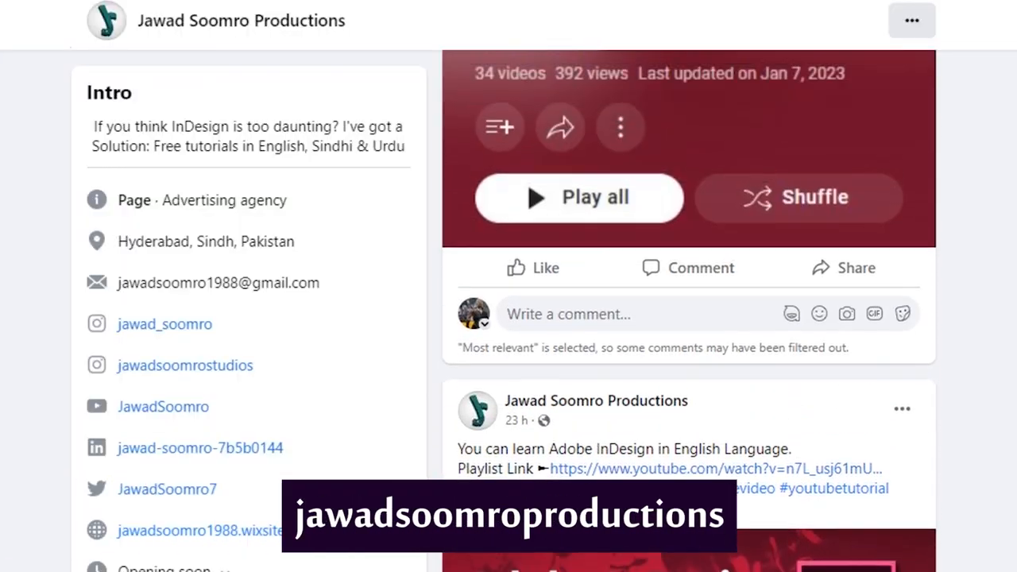
scroll(688, 318, up, 5)
scroll(687, 317, up, 5)
scroll(688, 318, up, 5)
scroll(688, 317, up, 5)
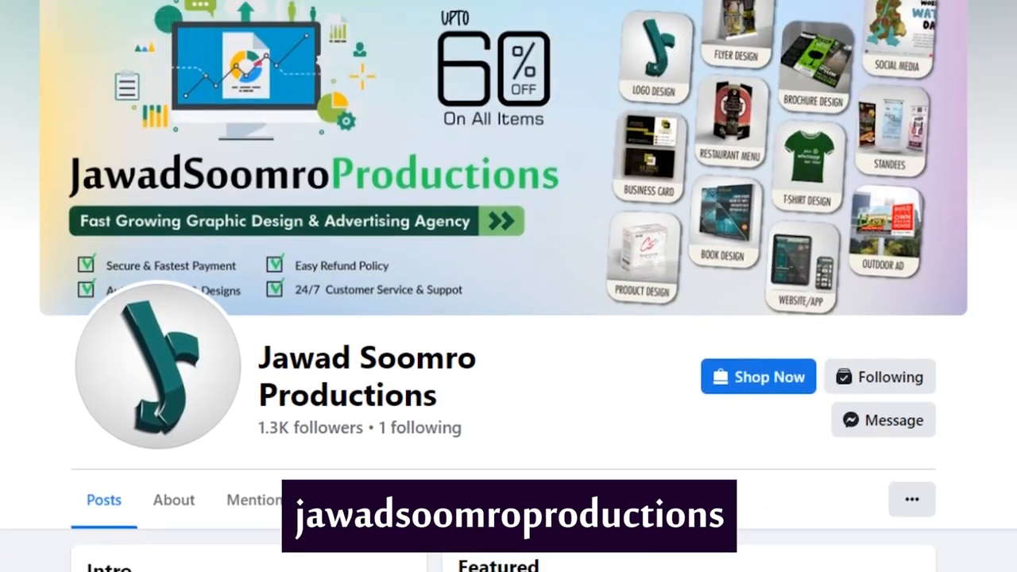
scroll(508, 317, up, 1)
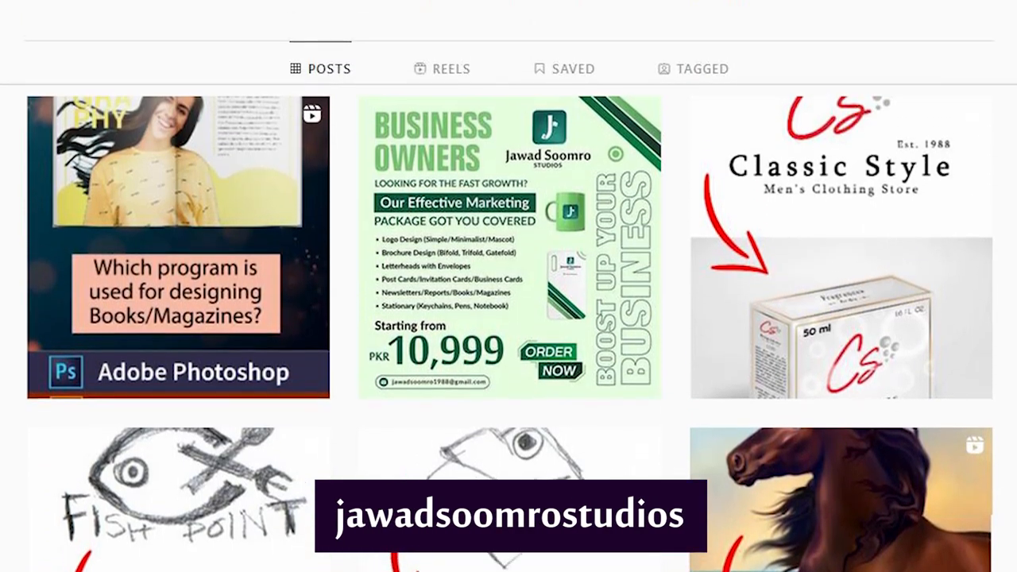
scroll(508, 286, up, 3)
scroll(509, 286, up, 2)
scroll(508, 286, up, 1)
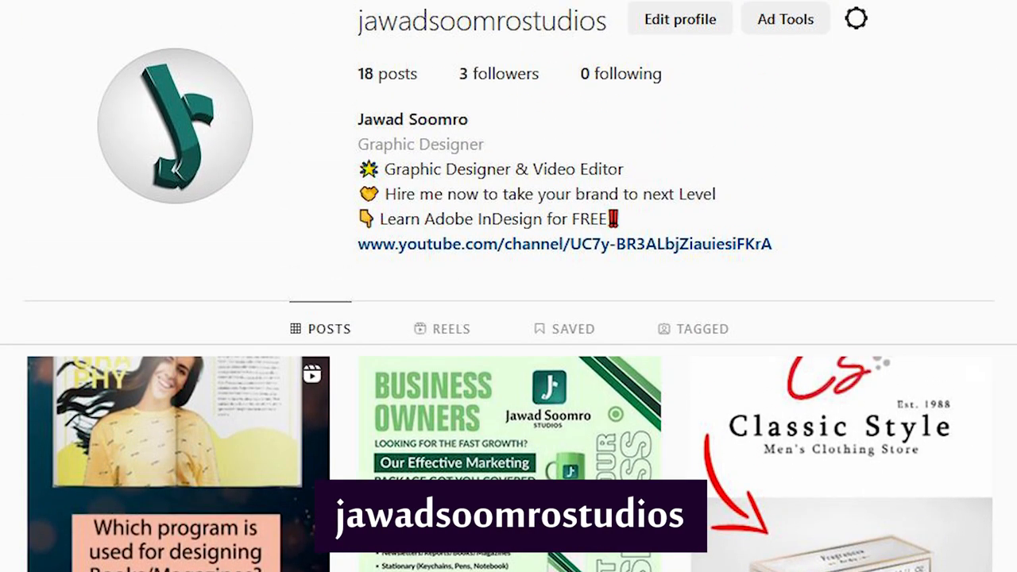